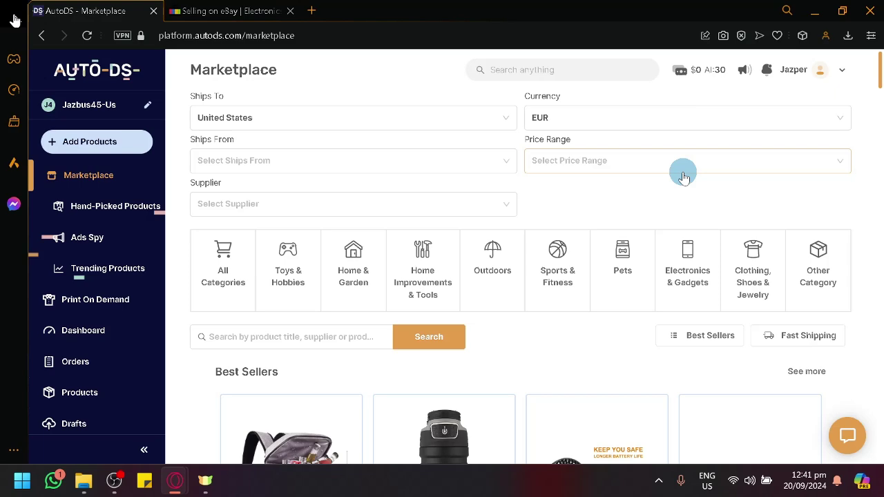
- Look over the eBay selling page and the product sections of the AutoDS marketplace, ending on the marketplace
click(280, 10)
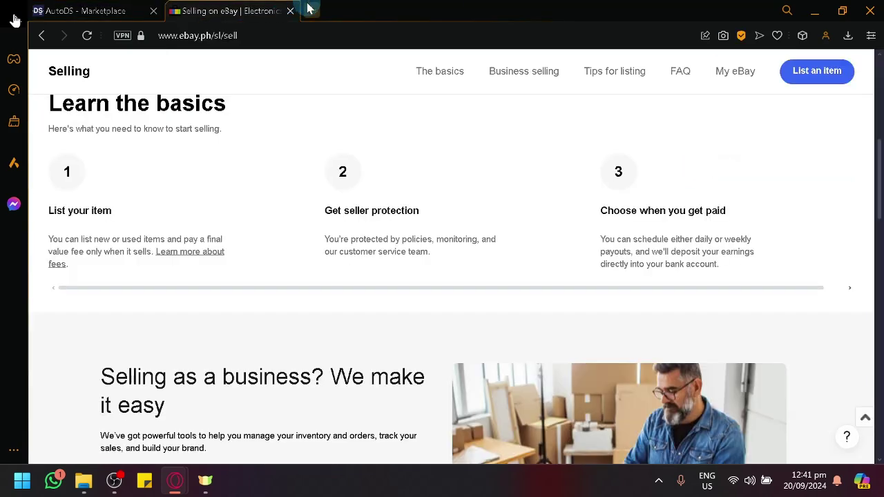
scroll(331, 102, up, 5)
key(ctrl+Tab)
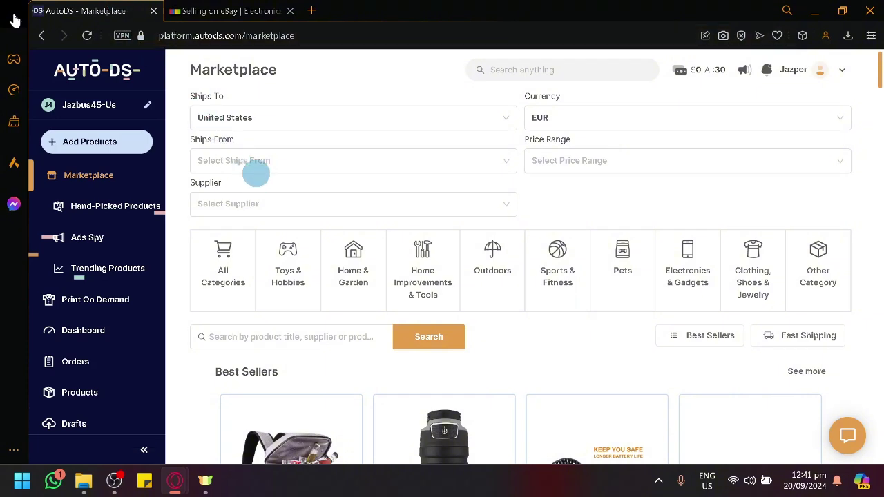
click(271, 6)
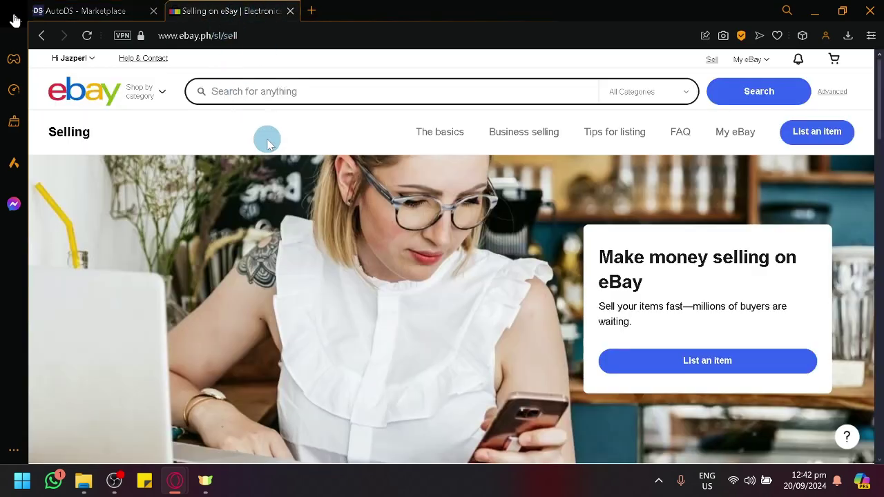
click(85, 8)
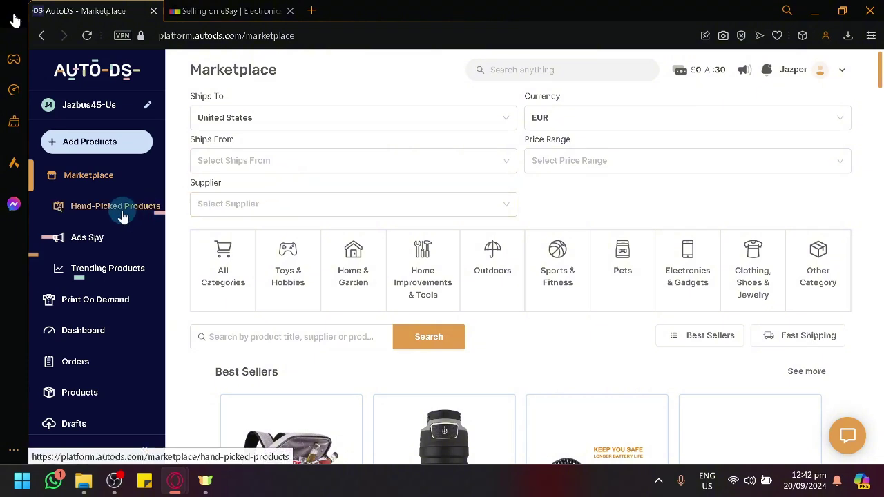
scroll(228, 148, down, 10)
scroll(225, 156, down, 8)
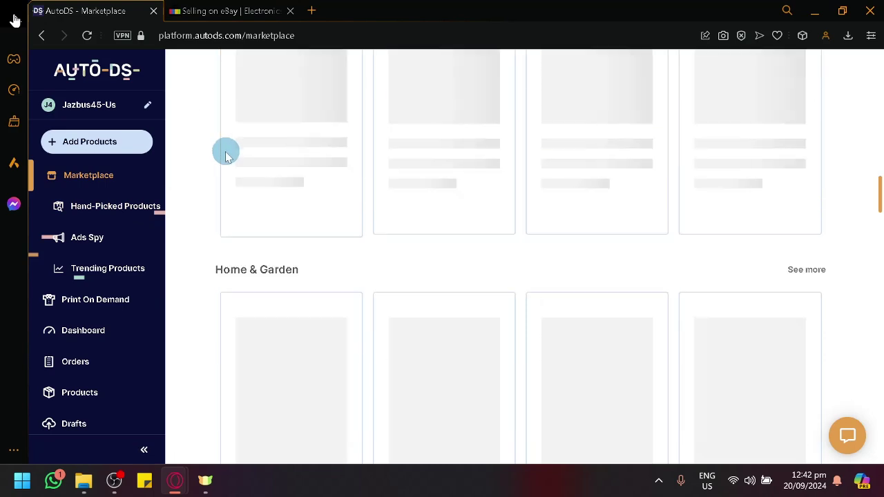
scroll(207, 232, up, 18)
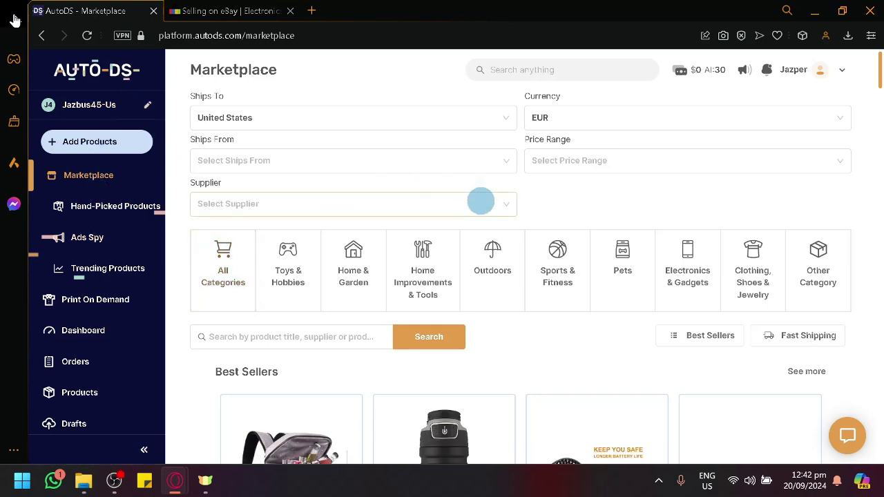
click(213, 8)
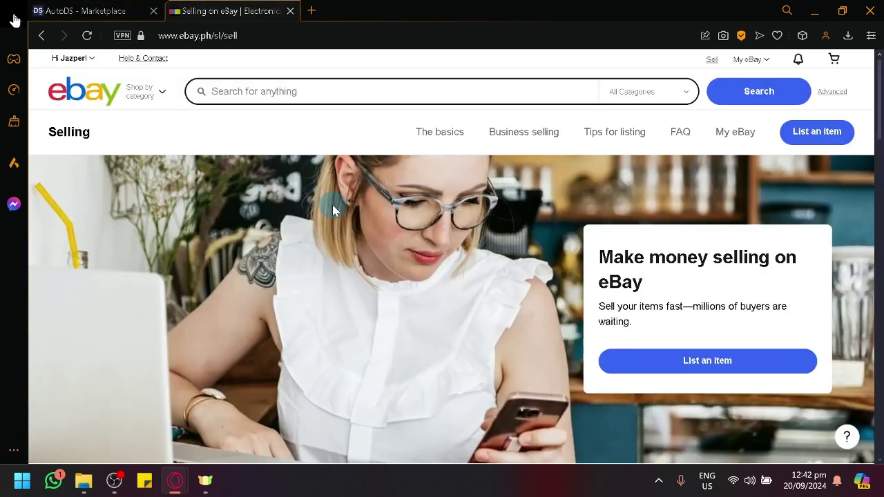
scroll(332, 205, down, 6)
scroll(315, 200, up, 6)
click(125, 8)
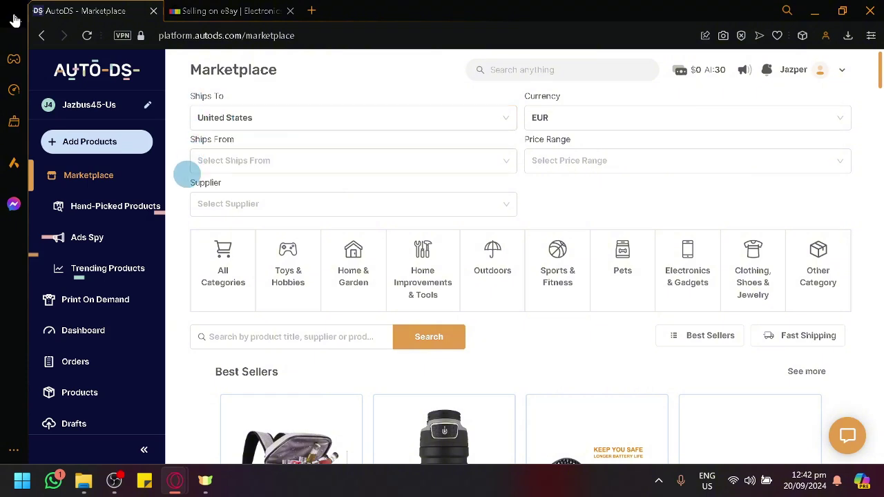
- Examine the marketplace's product categories and the Best Sellers listings with their prices and shipping times
scroll(227, 280, down, 4)
scroll(237, 241, up, 4)
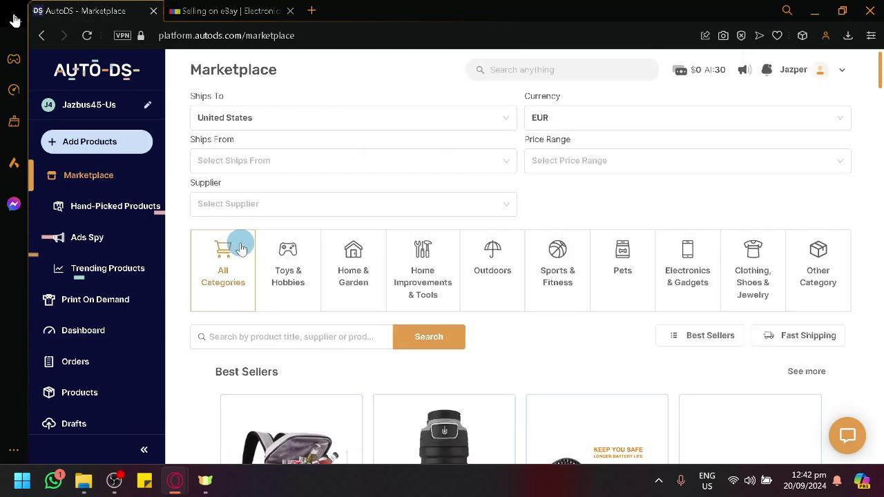
scroll(235, 186, down, 5)
scroll(257, 183, up, 5)
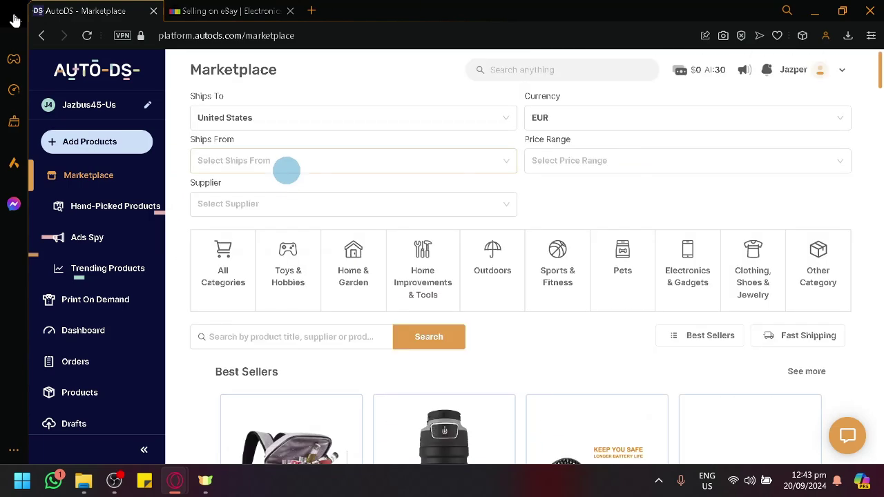
scroll(283, 193, down, 2)
scroll(279, 209, down, 6)
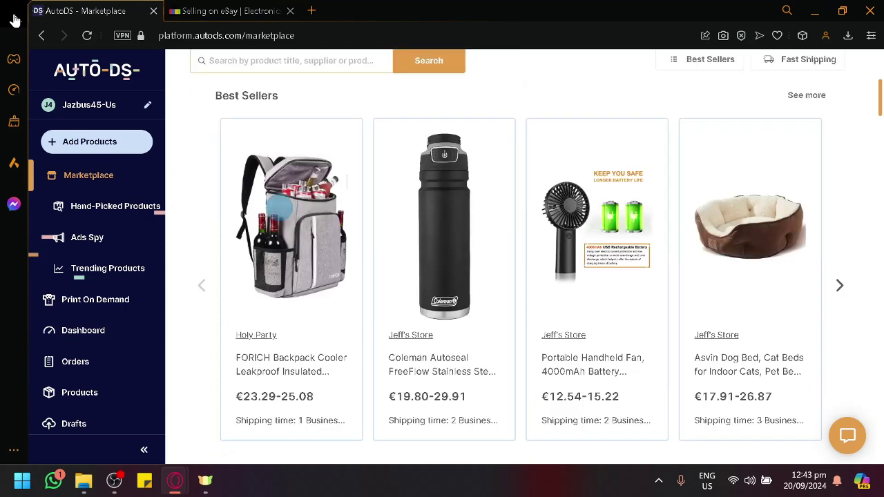
scroll(337, 208, up, 4)
scroll(341, 212, down, 3)
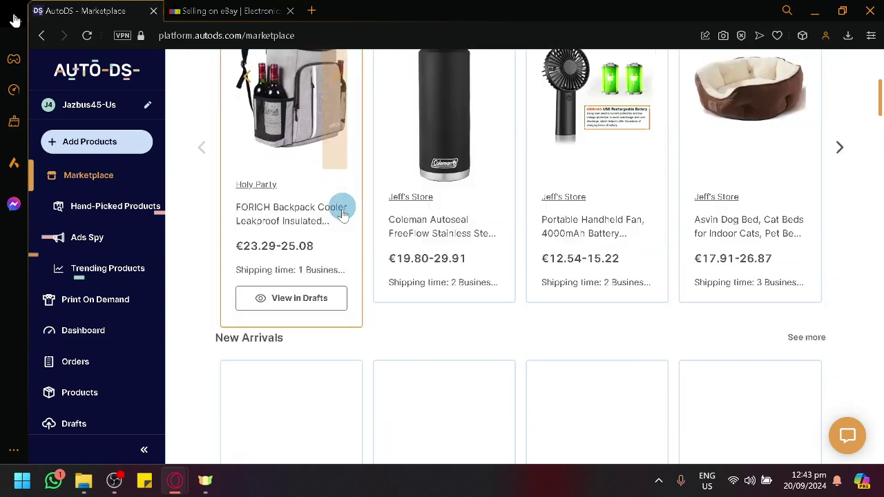
scroll(329, 243, up, 3)
scroll(327, 245, up, 4)
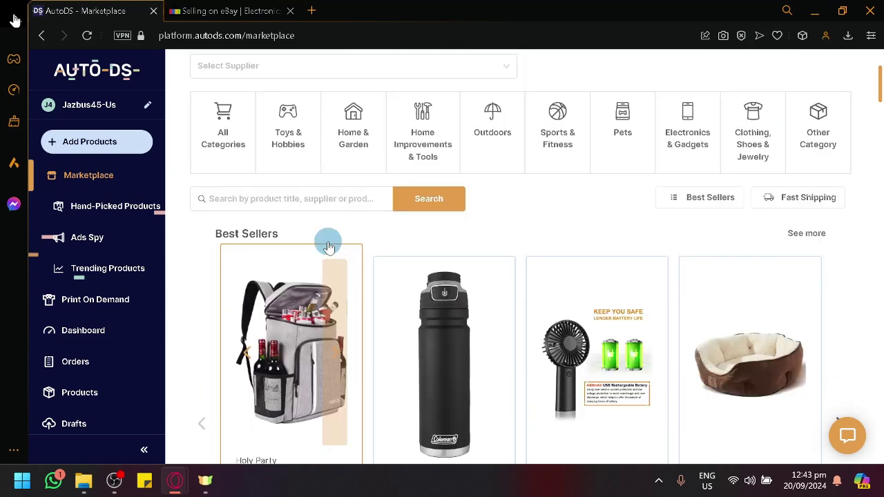
click(255, 9)
click(110, 10)
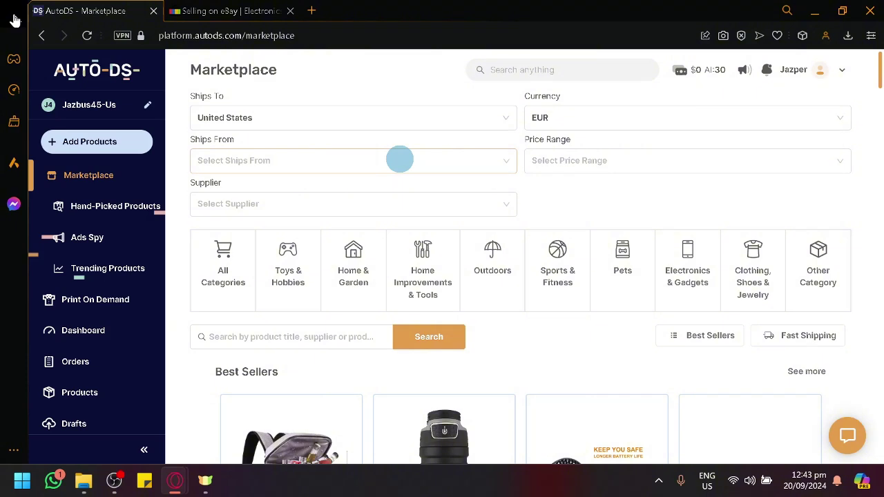
click(462, 246)
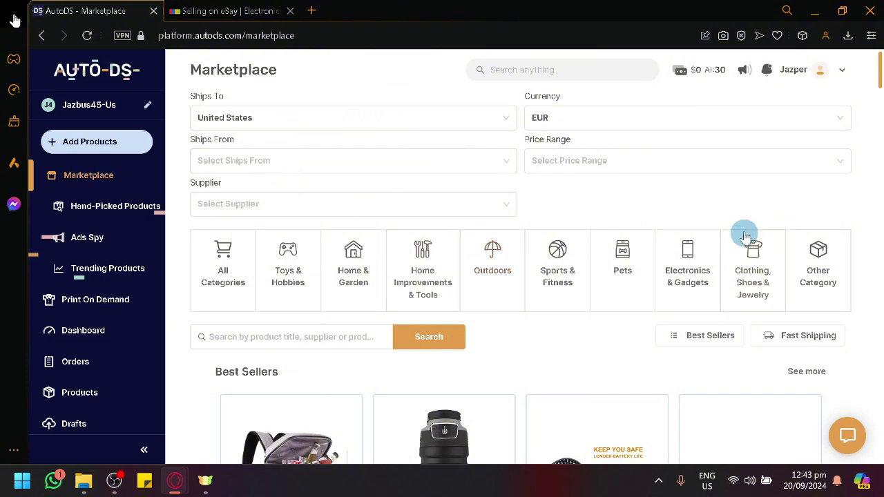
- Review the available options of the Ships To, Currency, Ships From and Price Range filters, leaving each one as it is
click(300, 114)
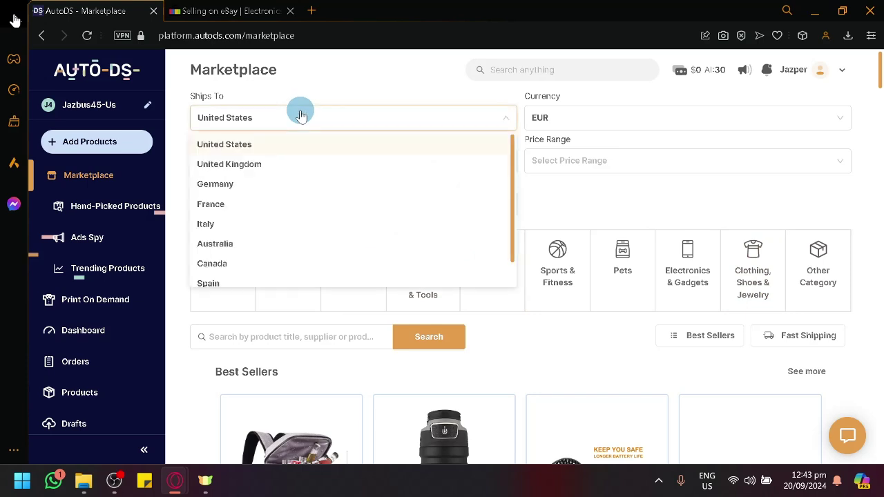
click(439, 118)
click(665, 124)
scroll(643, 201, down, 8)
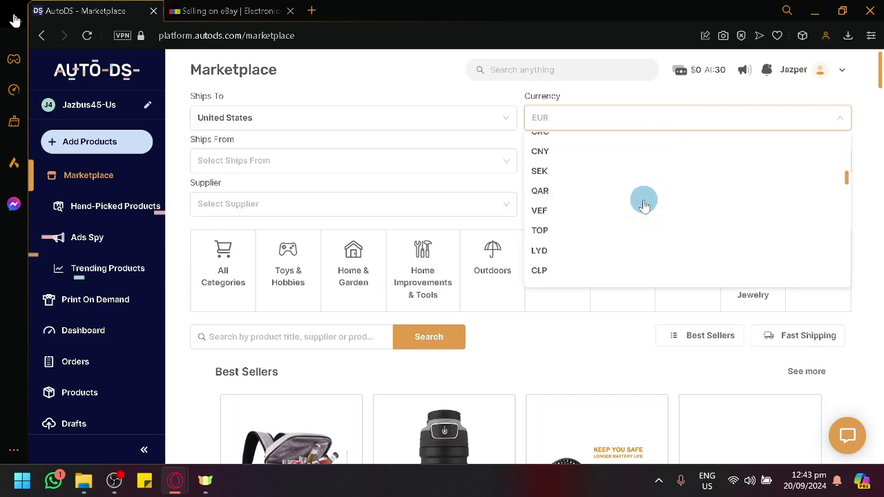
click(471, 162)
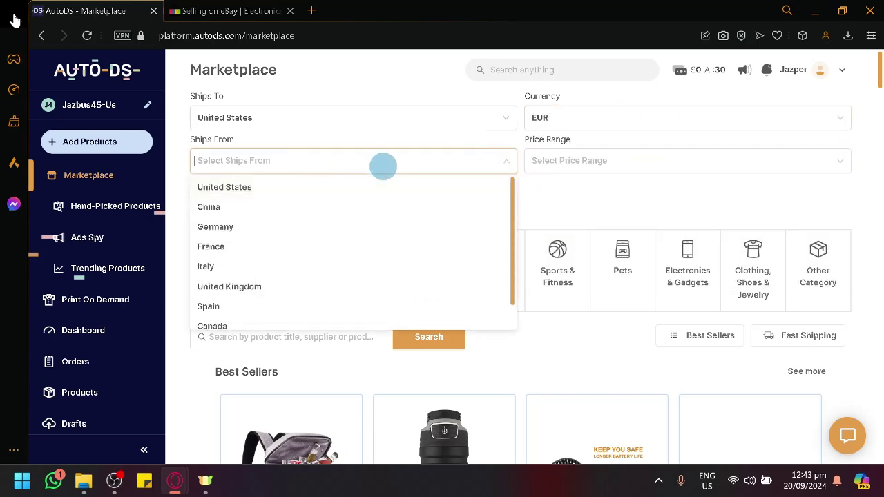
click(275, 119)
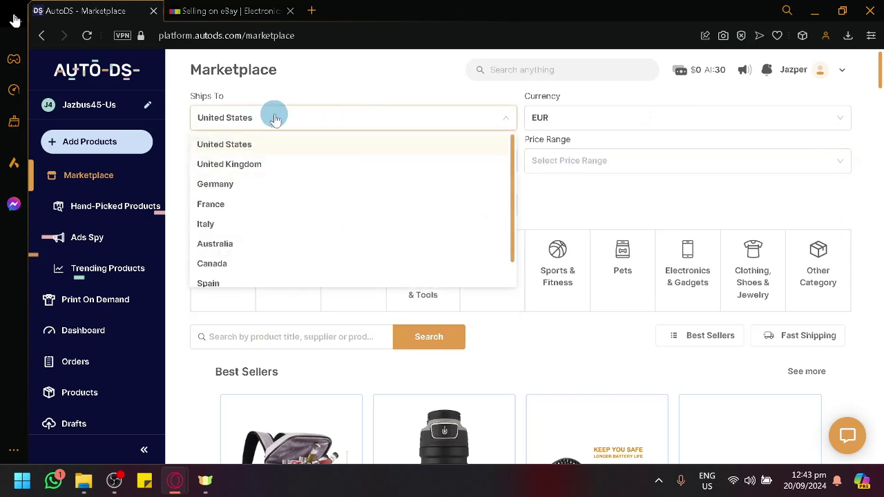
click(275, 119)
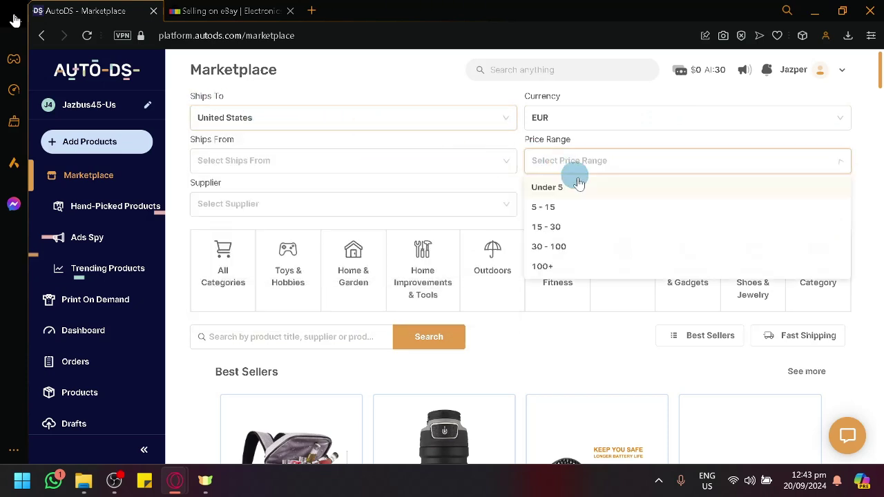
click(556, 162)
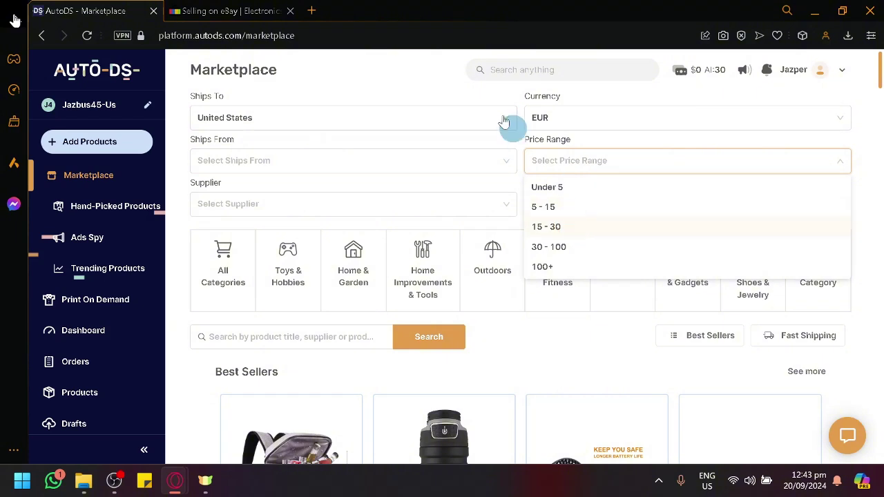
click(467, 99)
- Look through the available suppliers and filter the marketplace products by Aliexpress
click(398, 199)
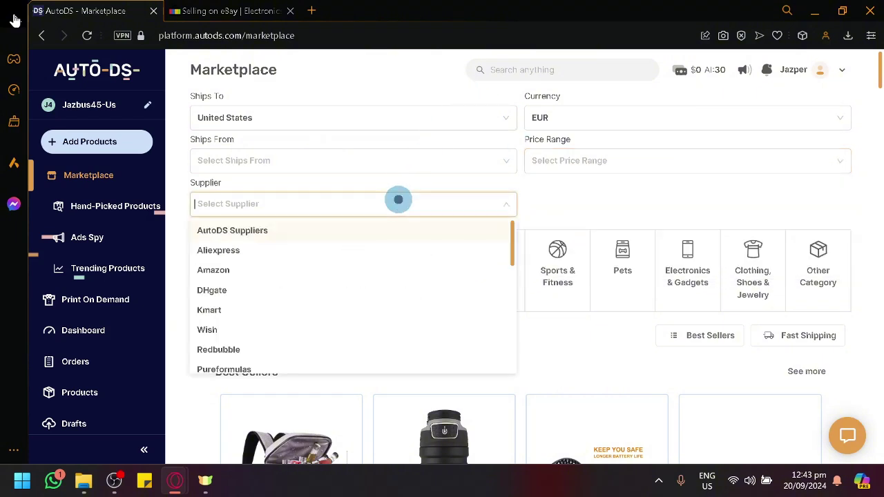
scroll(365, 302, down, 6)
scroll(366, 302, up, 6)
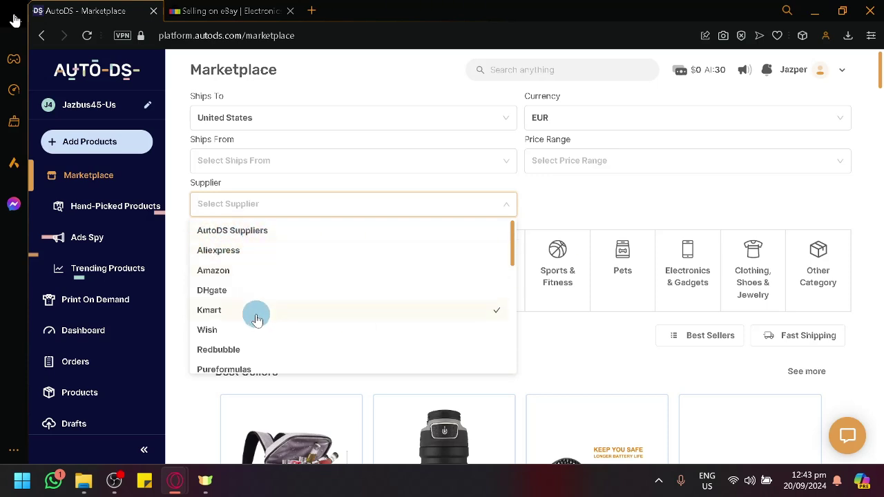
scroll(269, 249, up, 3)
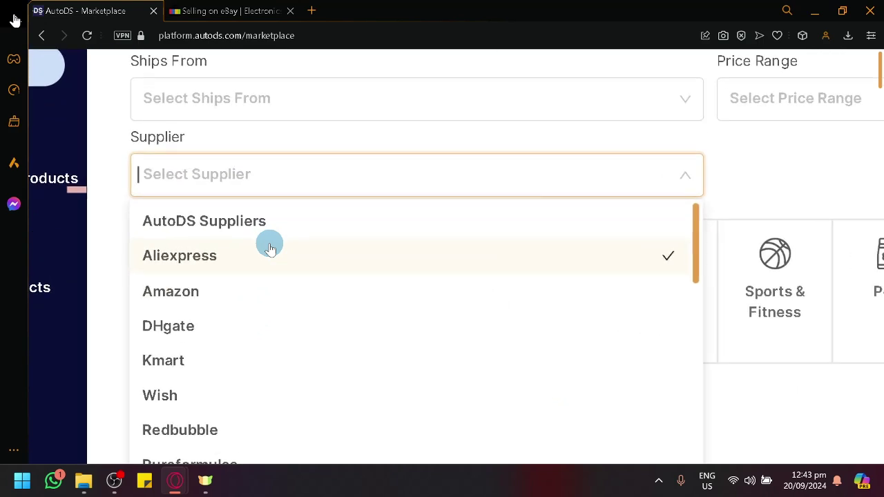
scroll(270, 246, down, 3)
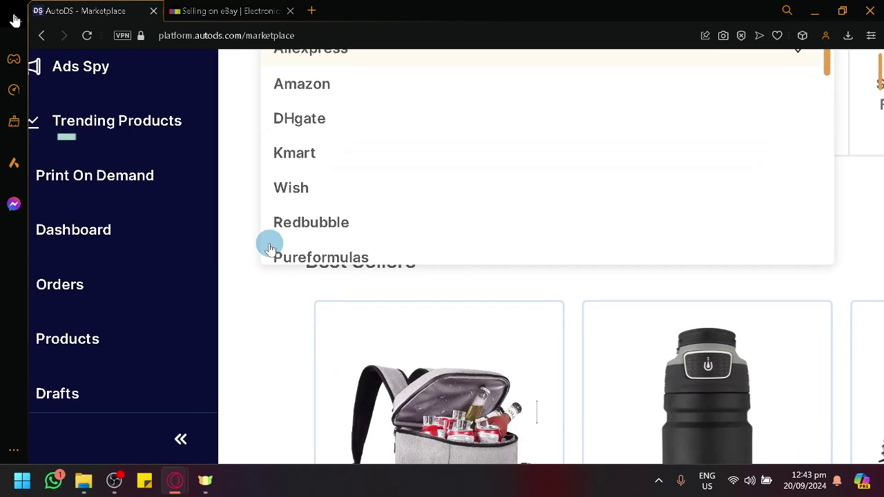
scroll(432, 292, up, 3)
scroll(433, 297, down, 5)
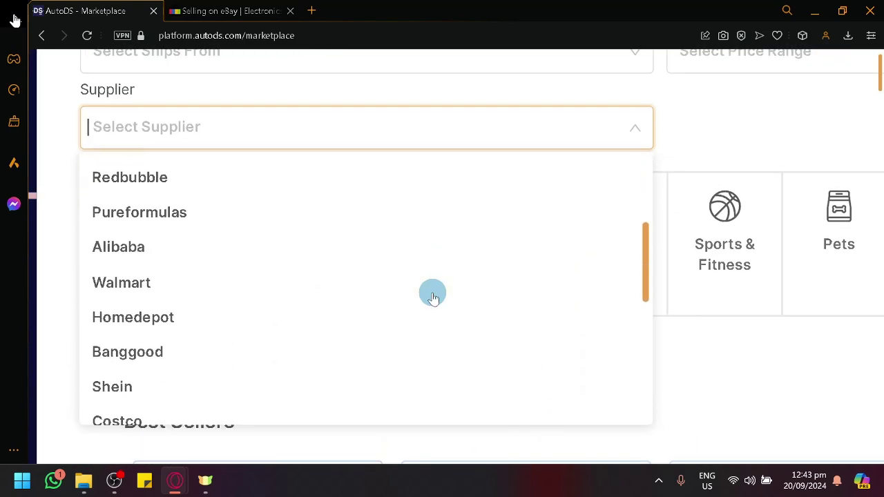
scroll(433, 297, up, 6)
click(432, 296)
scroll(432, 295, down, 3)
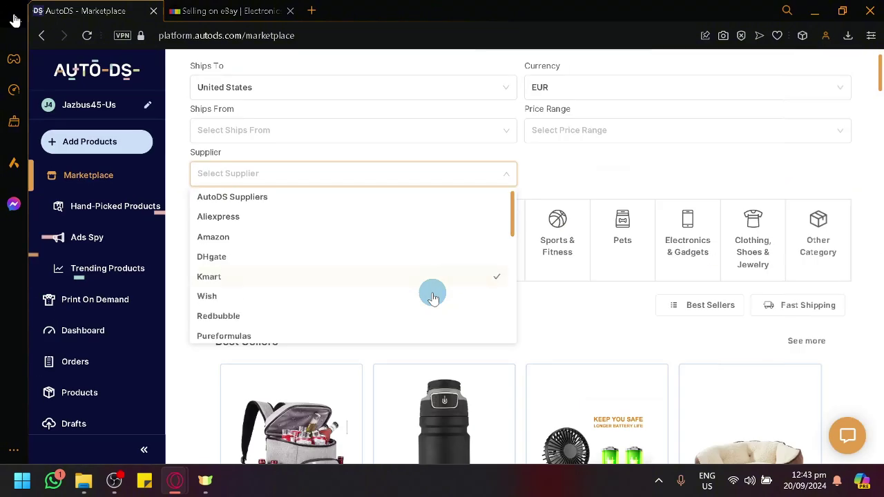
click(423, 294)
click(228, 222)
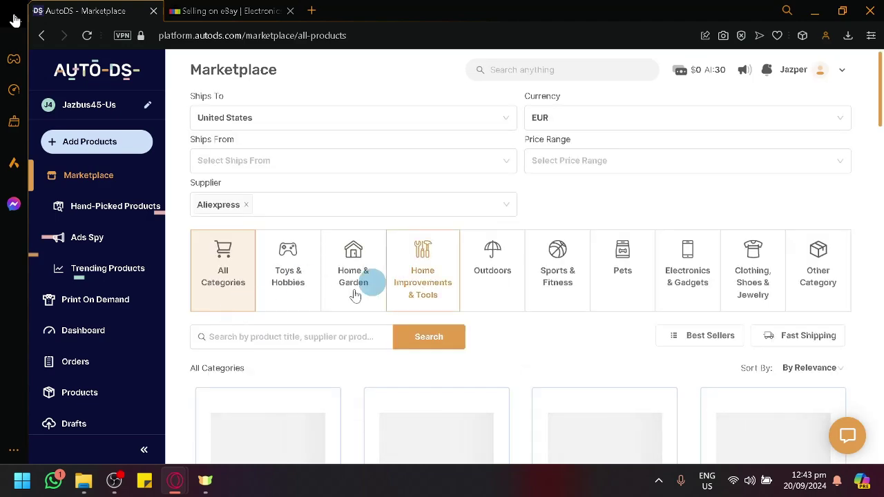
- Browse the Aliexpress products across all categories and narrow them to the Outdoors category
scroll(345, 294, down, 4)
scroll(522, 339, down, 4)
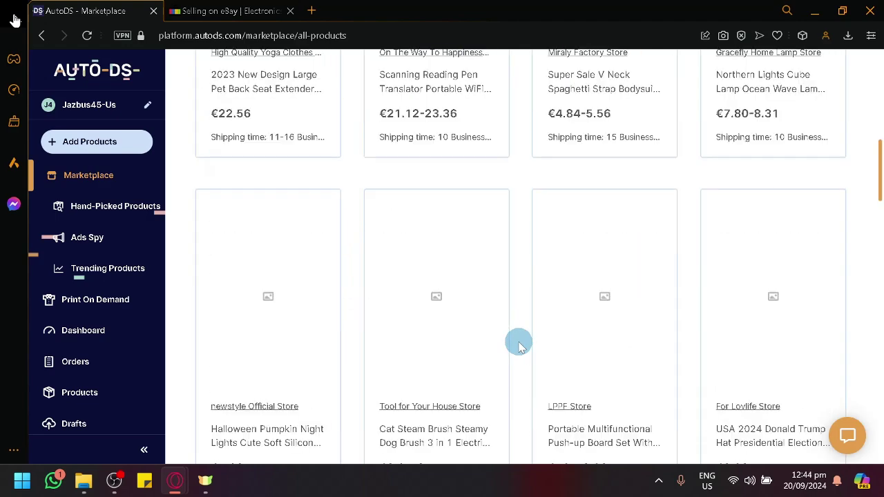
scroll(507, 342, up, 8)
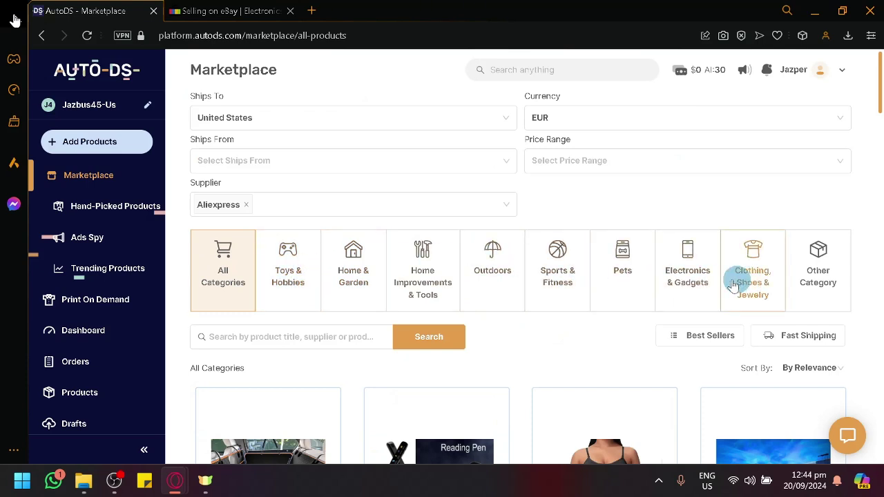
click(494, 273)
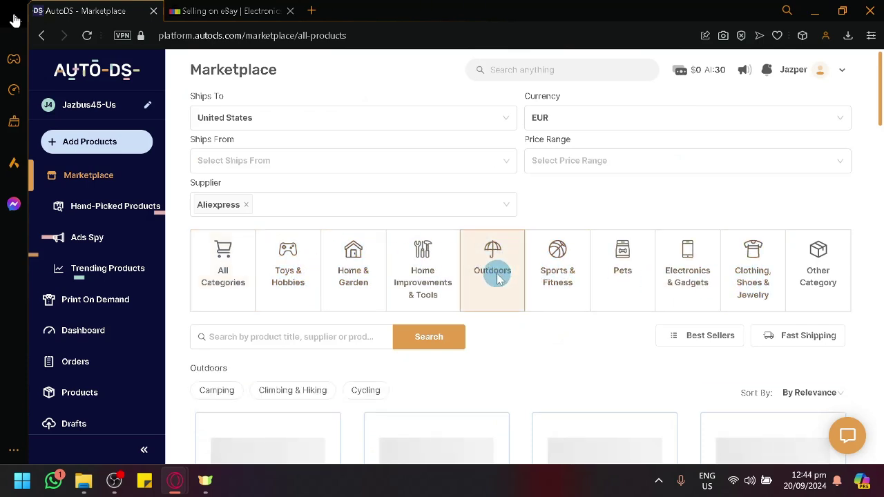
scroll(562, 349, down, 2)
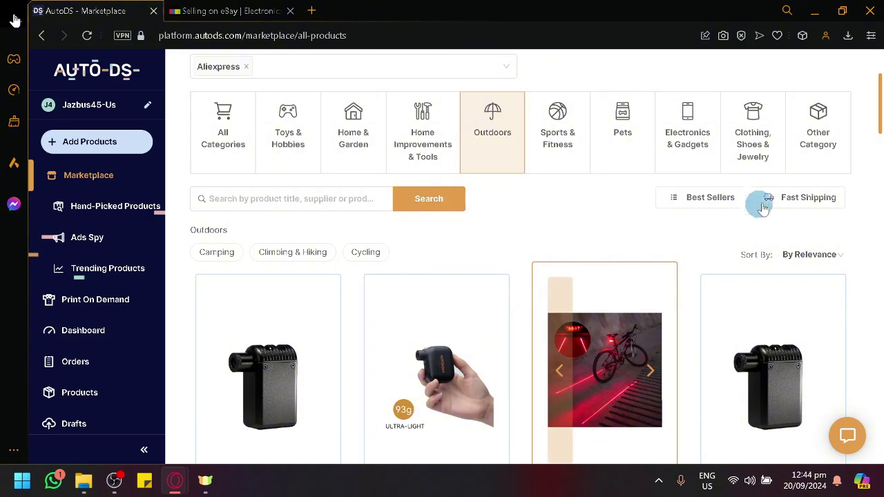
- Limit the outdoor products to Best Sellers and look over the listed items
click(718, 198)
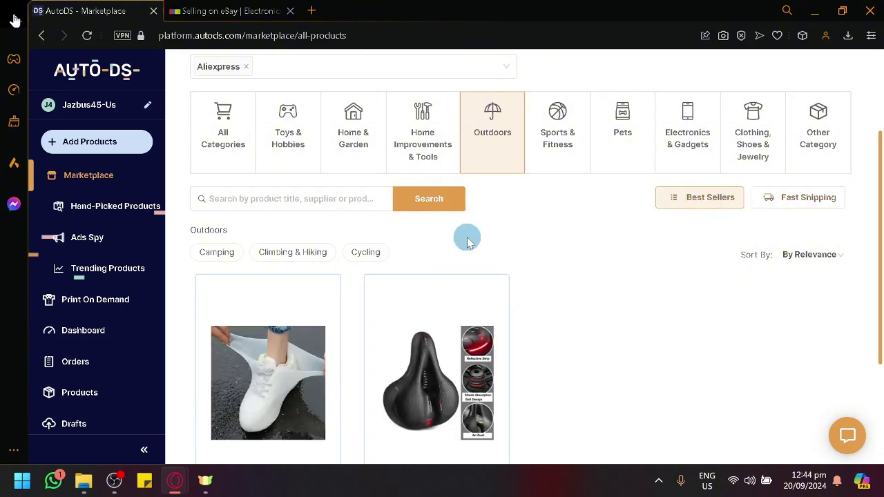
scroll(614, 273, down, 2)
scroll(615, 275, down, 1)
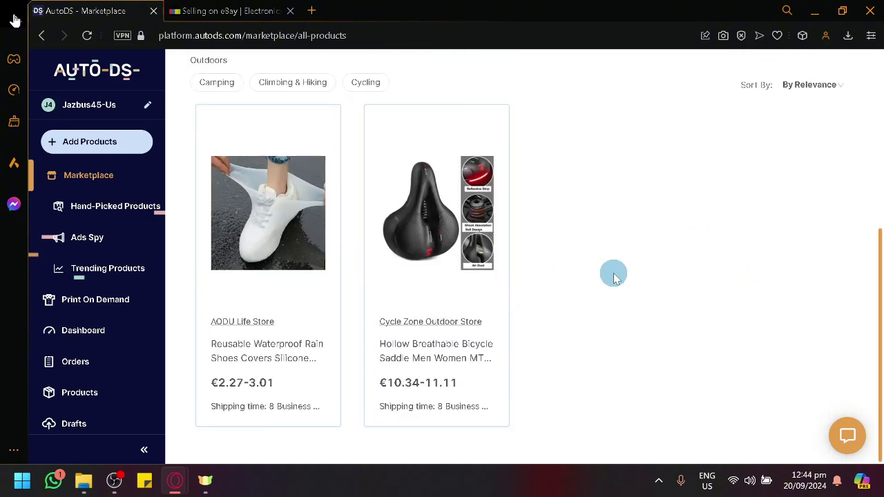
scroll(614, 274, up, 2)
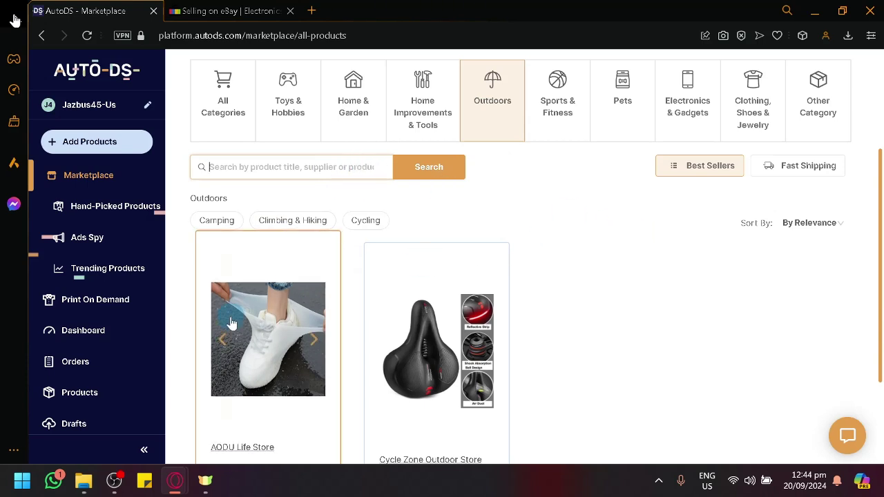
- Try to view the Reusable Waterproof Rain Shoes Covers product among the outdoor best sellers and dismiss the resulting notice
scroll(263, 330, down, 2)
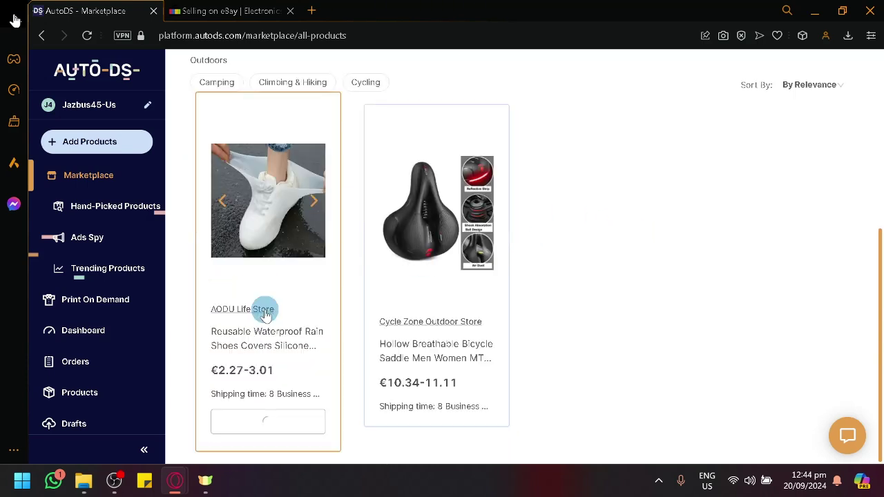
click(270, 256)
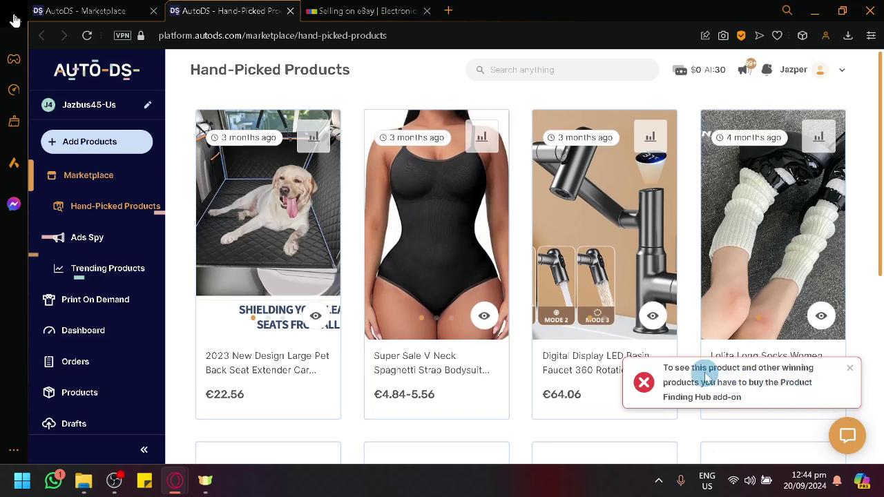
click(850, 368)
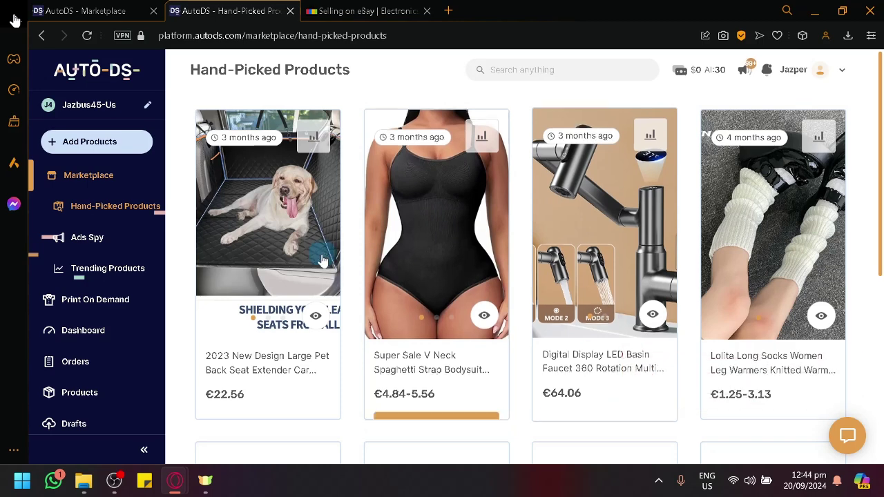
- Examine the product analysis of the hand-picked 2023 New Design Large Pet Back Seat Extender, including scores, target audience, social ads and competitors
click(299, 237)
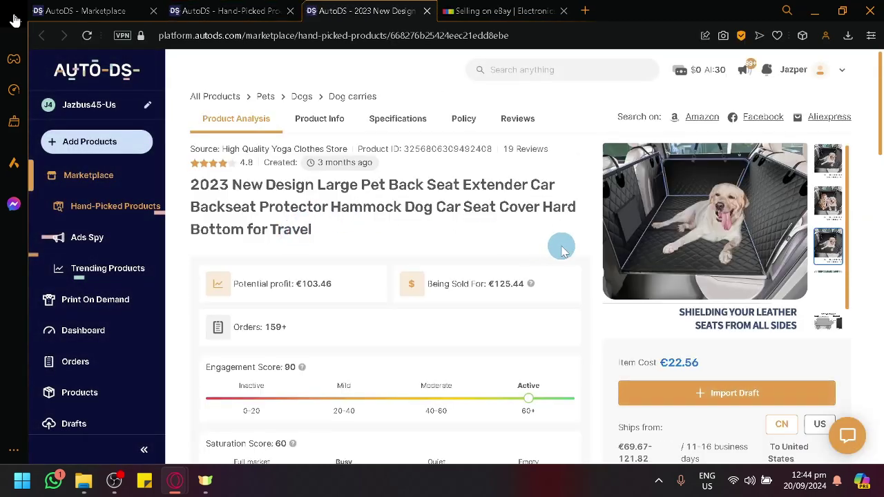
scroll(559, 247, down, 5)
scroll(546, 268, up, 5)
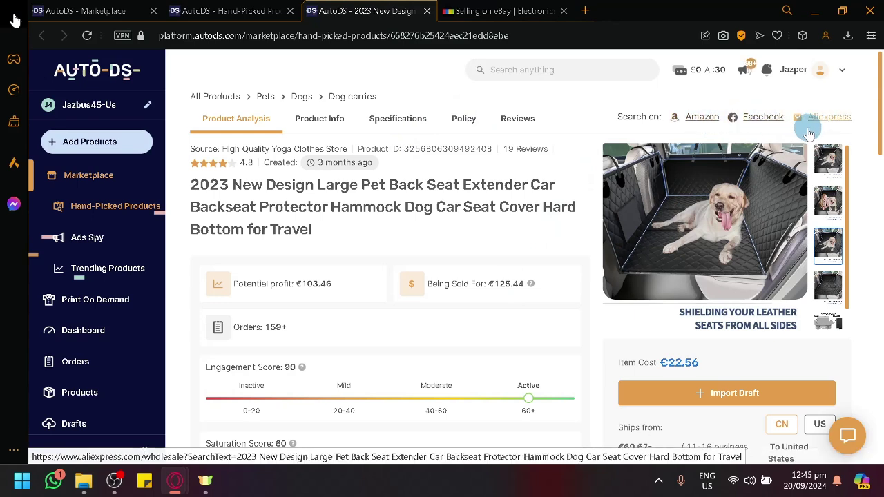
scroll(314, 266, down, 2)
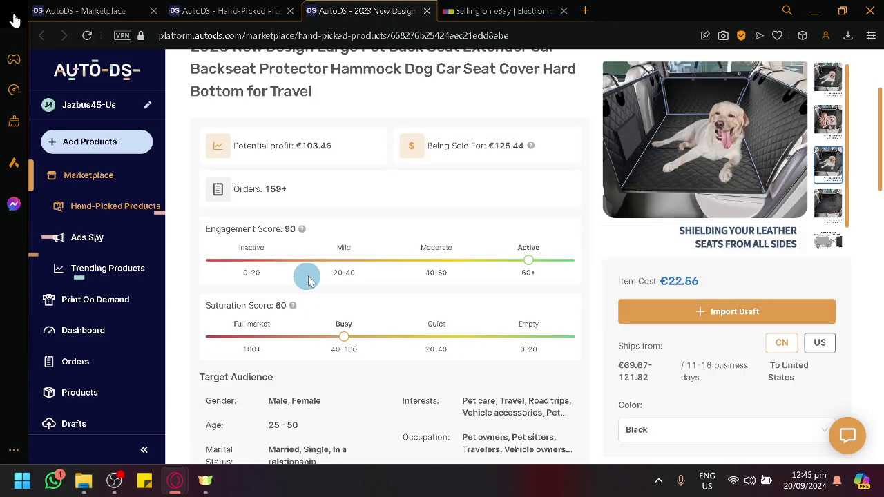
scroll(311, 269, down, 2)
scroll(309, 263, up, 2)
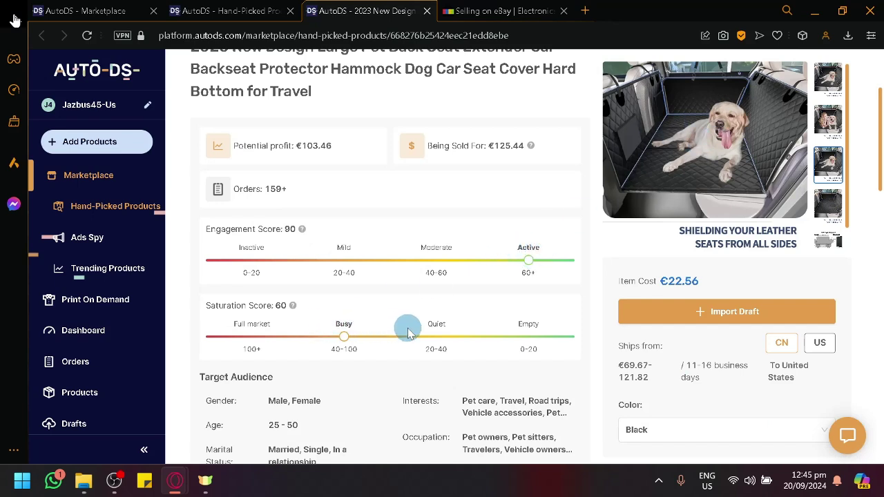
scroll(346, 339, down, 2)
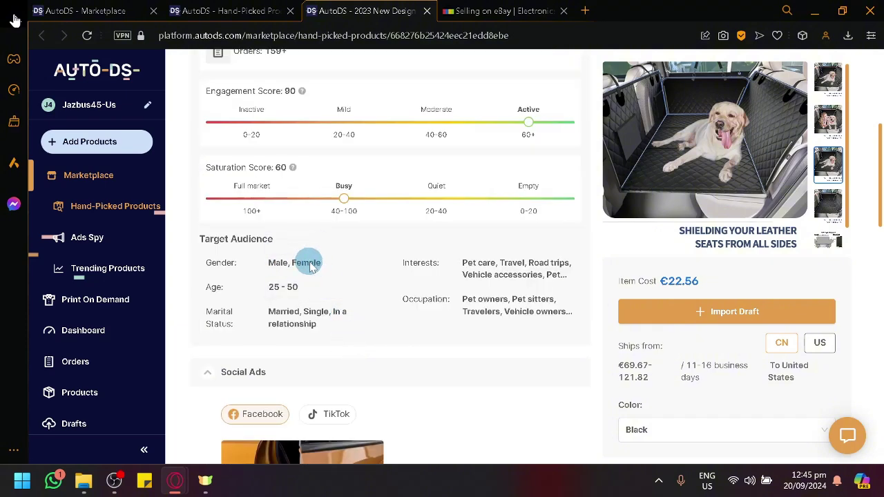
scroll(452, 318, down, 4)
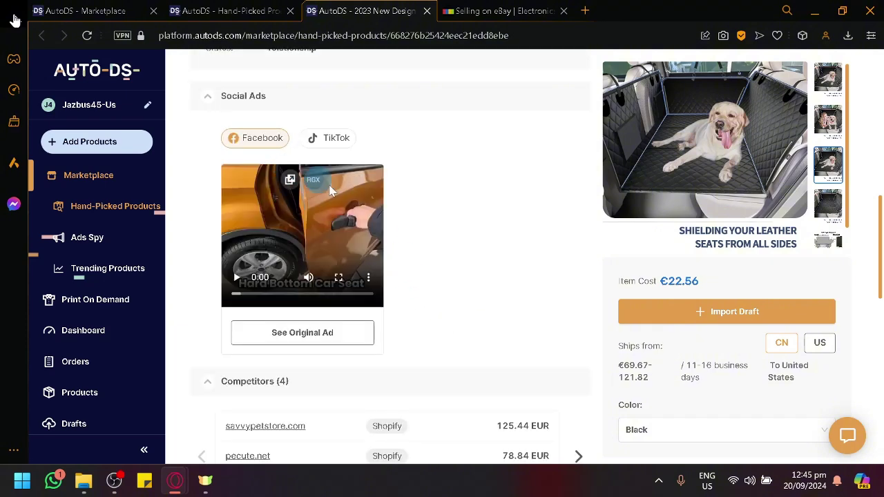
scroll(519, 260, down, 9)
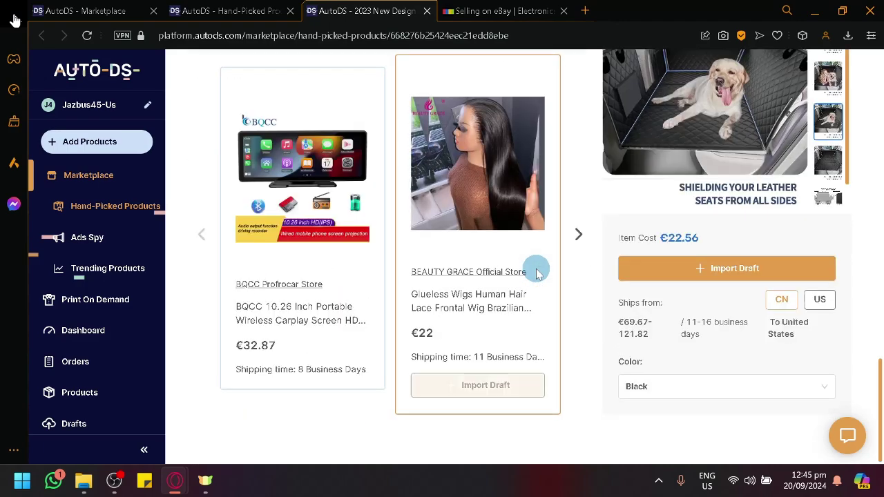
scroll(539, 270, up, 13)
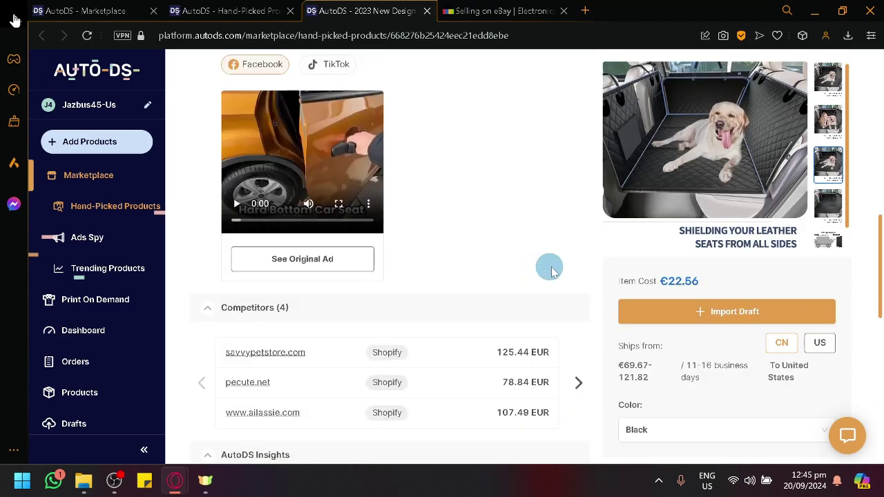
scroll(553, 270, down, 8)
scroll(557, 271, down, 5)
scroll(557, 270, up, 13)
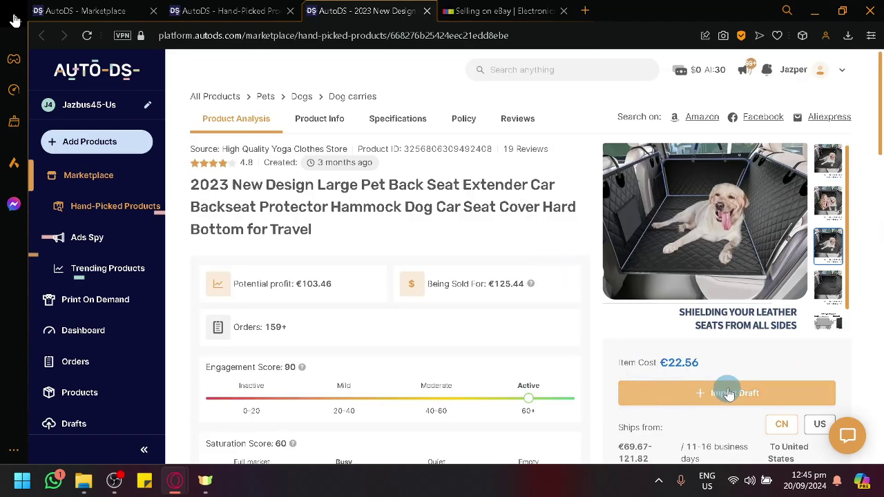
- Import the Large Pet Back Seat Extender as a draft and follow its progress in Drafts
scroll(726, 391, down, 2)
scroll(726, 312, down, 2)
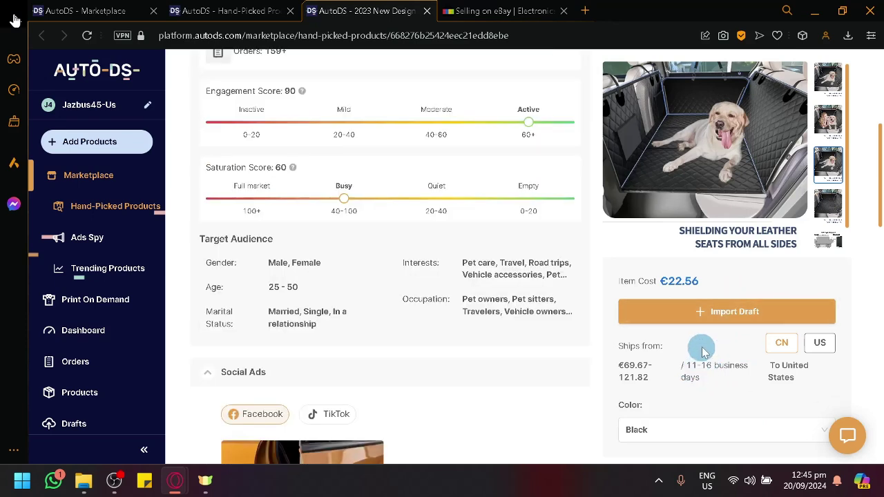
click(718, 315)
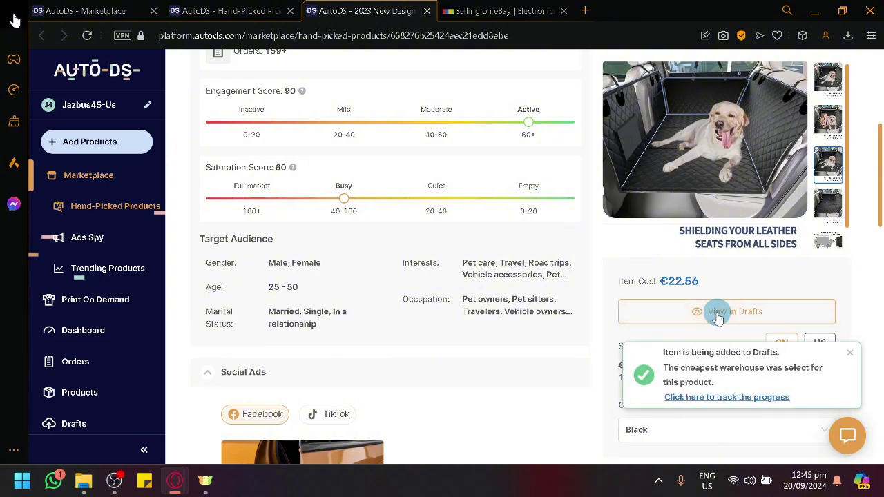
click(730, 398)
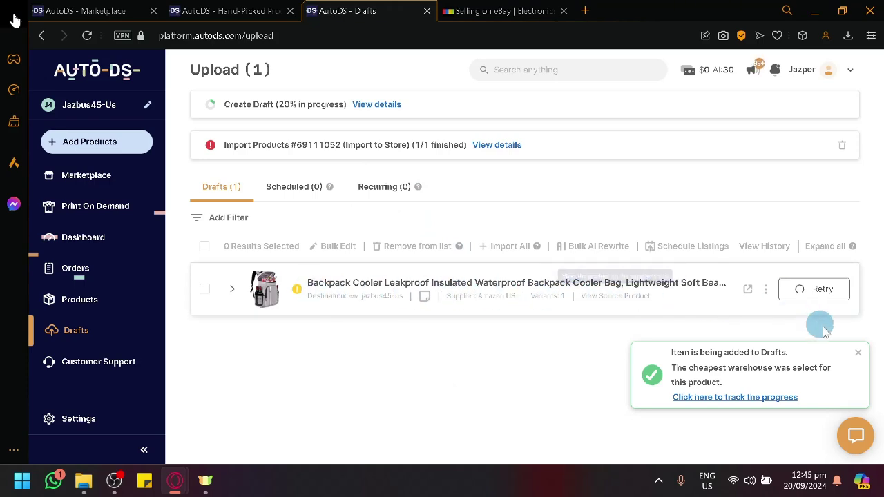
- Retry importing the Backpack Cooler draft to the store, dismiss the notifications and go to the pet seat draft's import option
click(825, 296)
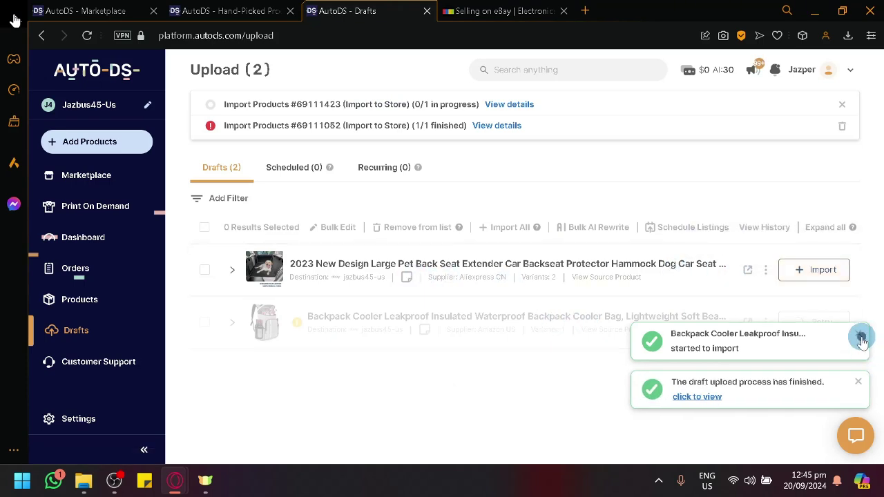
click(859, 334)
click(858, 378)
click(822, 273)
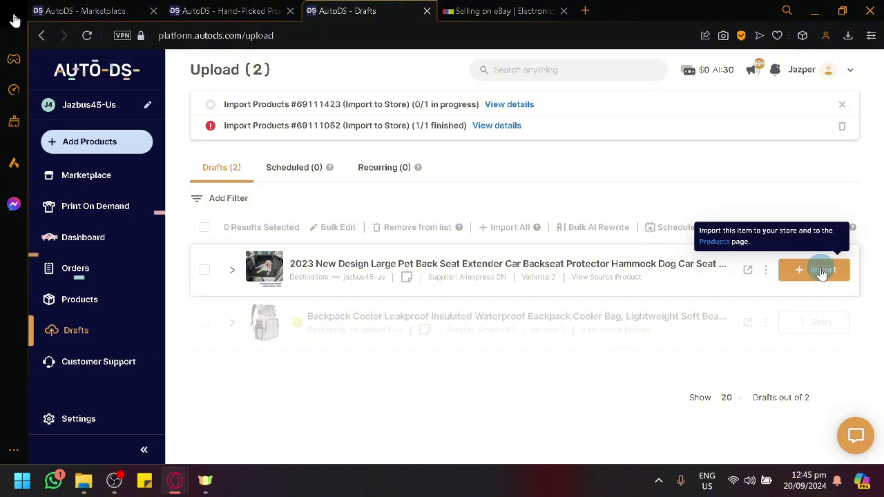
- Check the eBay selling page and return to the AutoDS marketplace to view the available ways of adding products
click(455, 11)
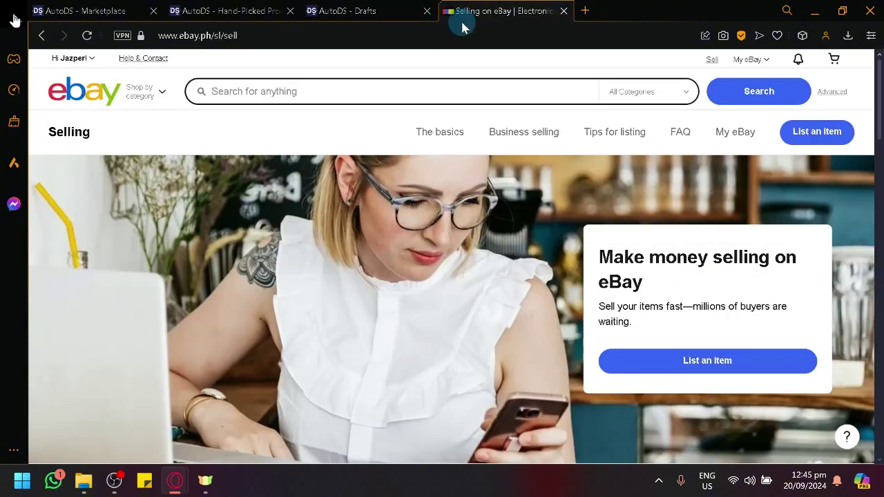
click(78, 8)
click(132, 142)
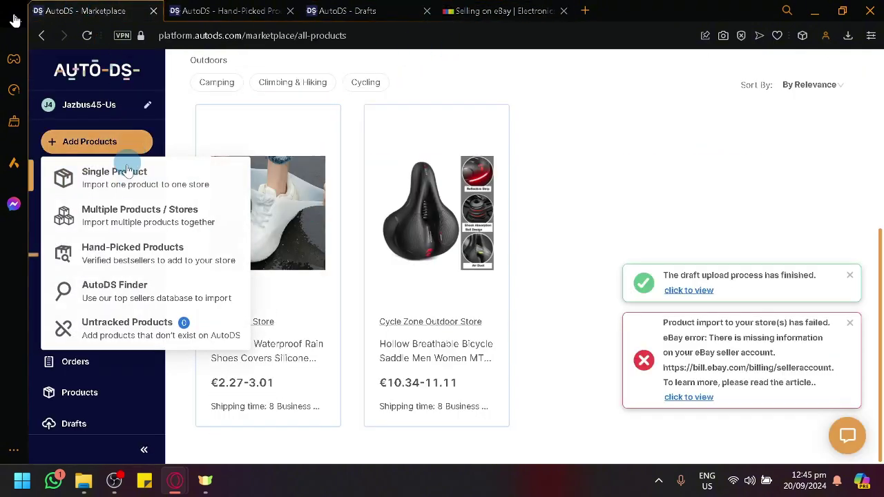
click(234, 128)
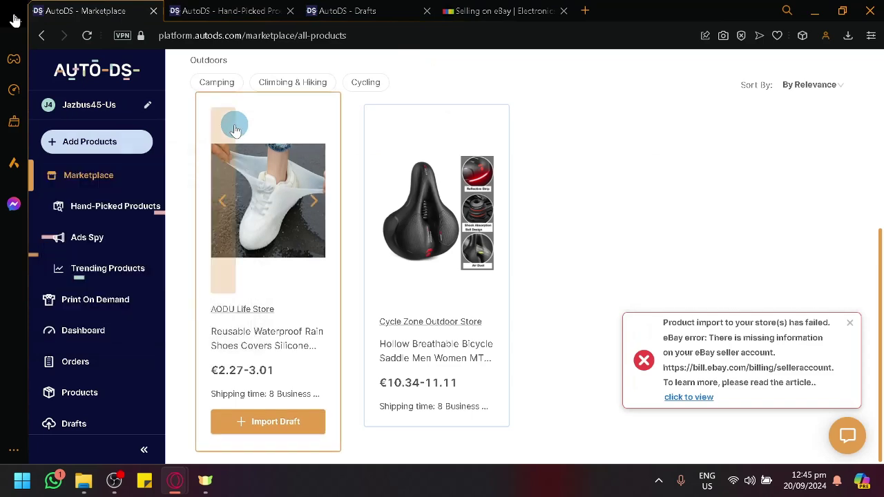
- Open the Hand-Picked Products page, dismiss the import error notice and look through the listed products
click(92, 206)
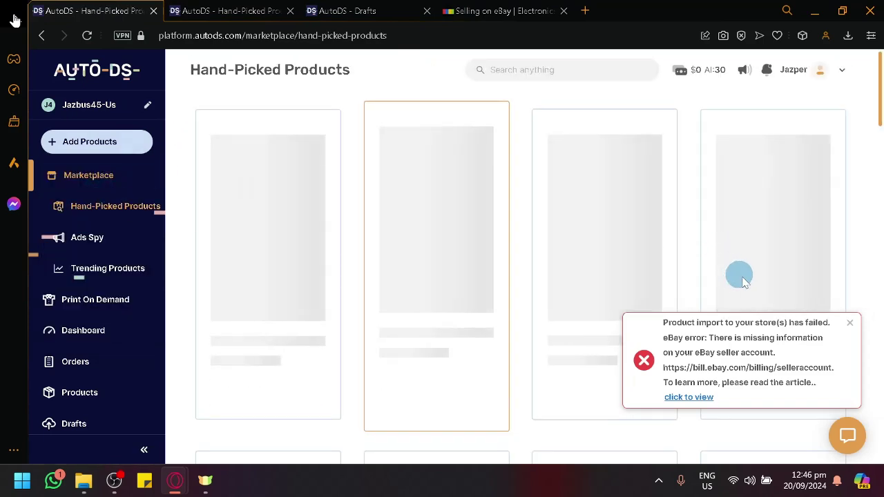
click(851, 326)
scroll(404, 258, down, 5)
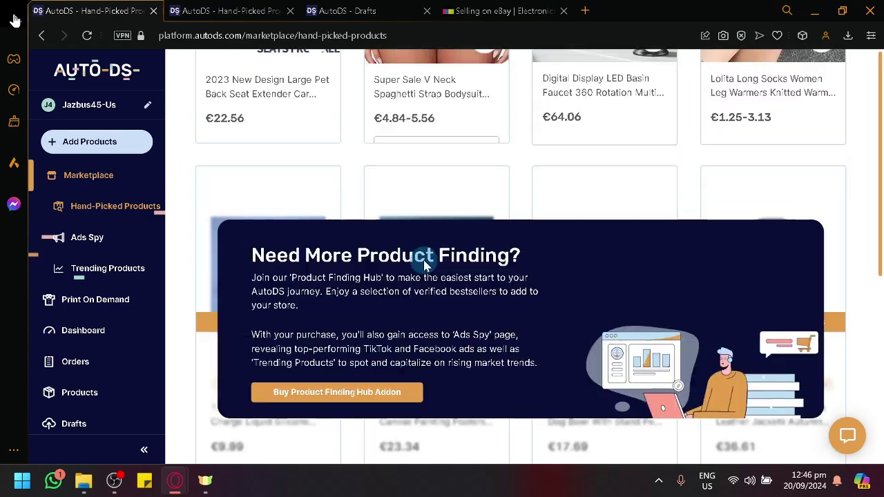
scroll(405, 258, up, 5)
scroll(403, 261, down, 5)
scroll(398, 254, up, 5)
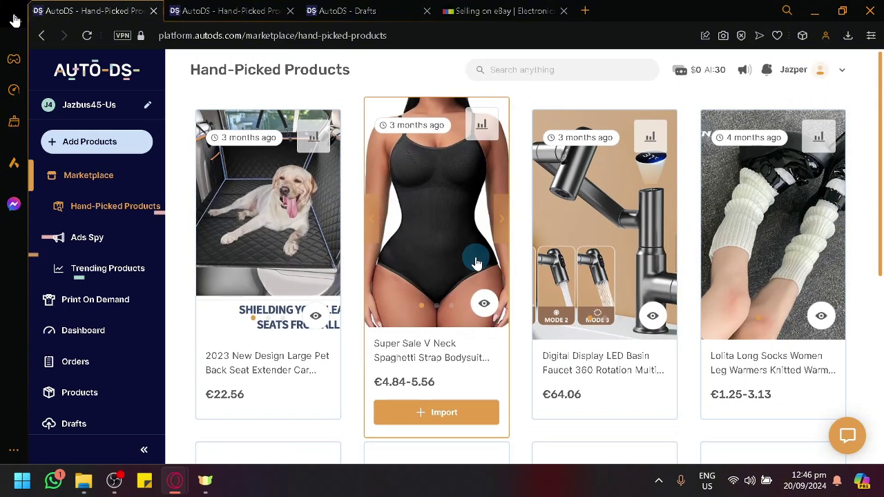
scroll(476, 262, down, 5)
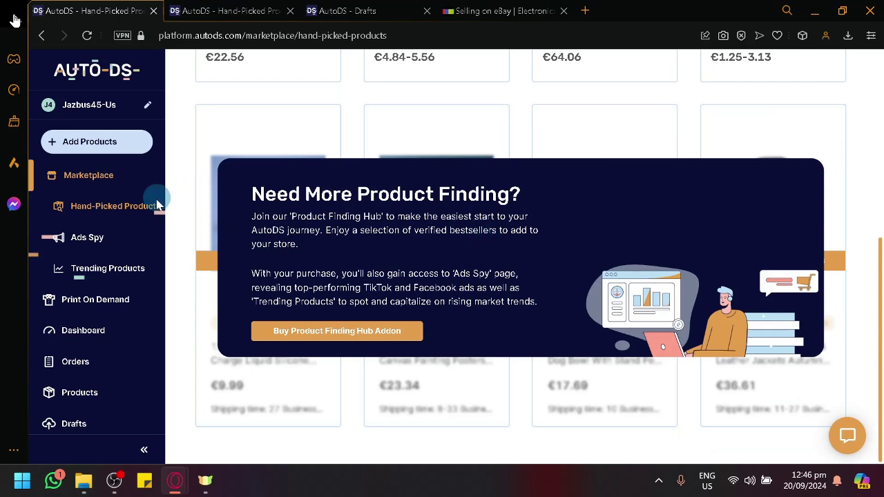
- View the Ads Spy and Trending Products pages and review the Product Finding Hub add-on order without confirming it
click(114, 239)
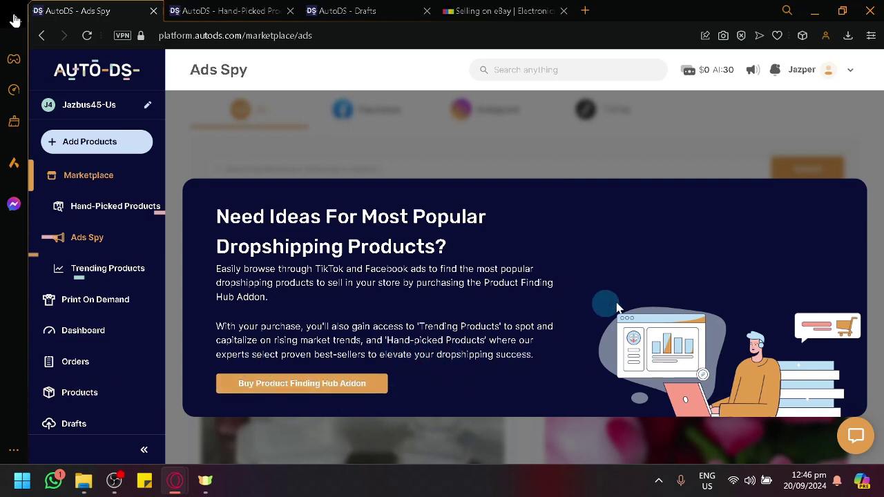
click(112, 285)
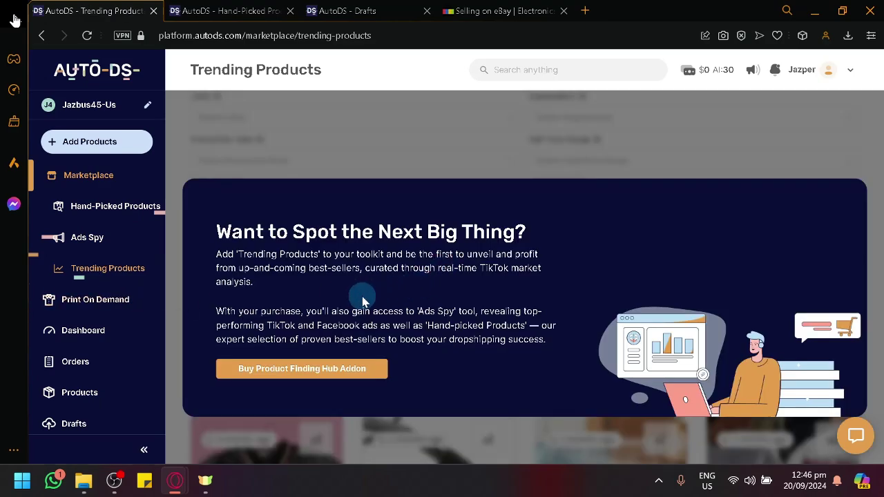
click(333, 374)
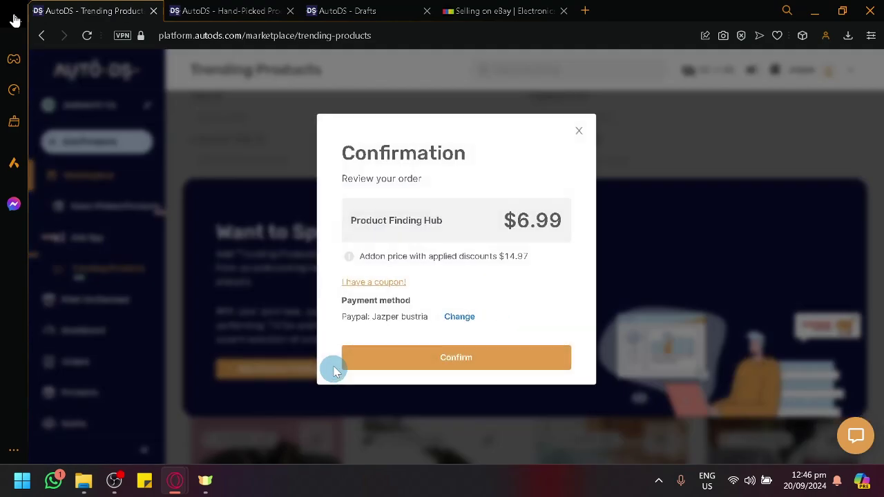
click(580, 132)
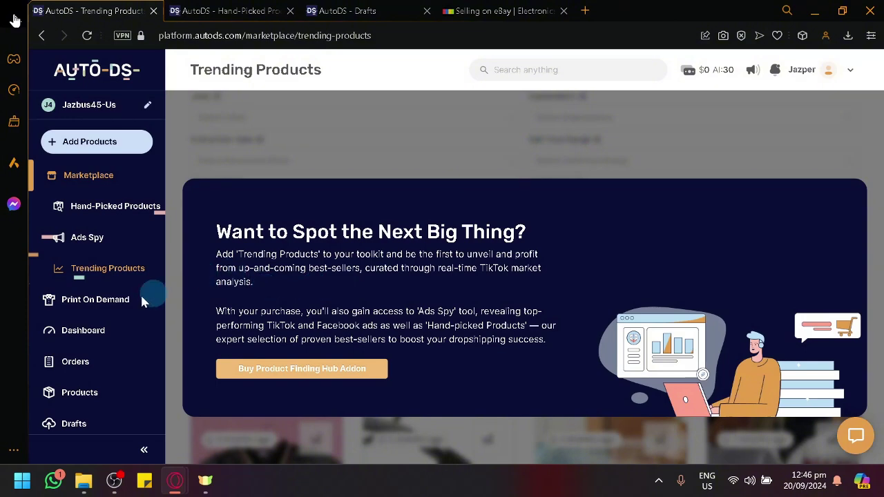
- Open the Print On Demand catalogue and look through all of its customizable products
click(115, 310)
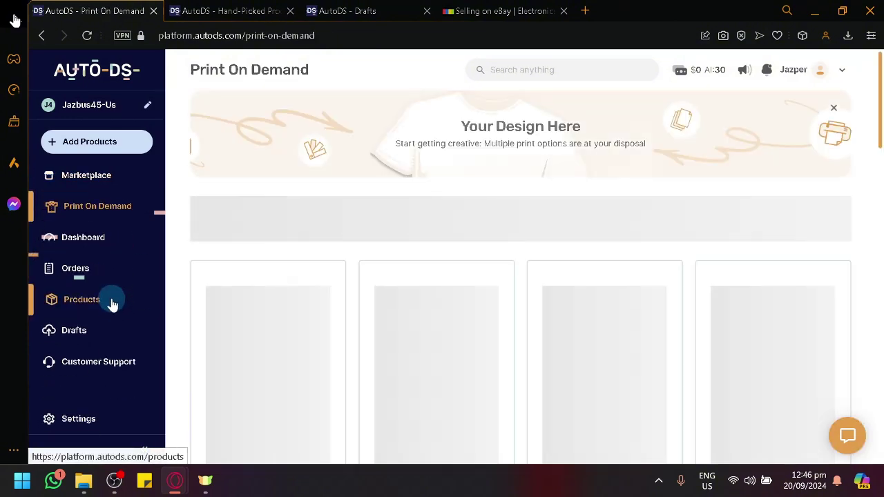
scroll(362, 207, down, 2)
scroll(359, 211, down, 2)
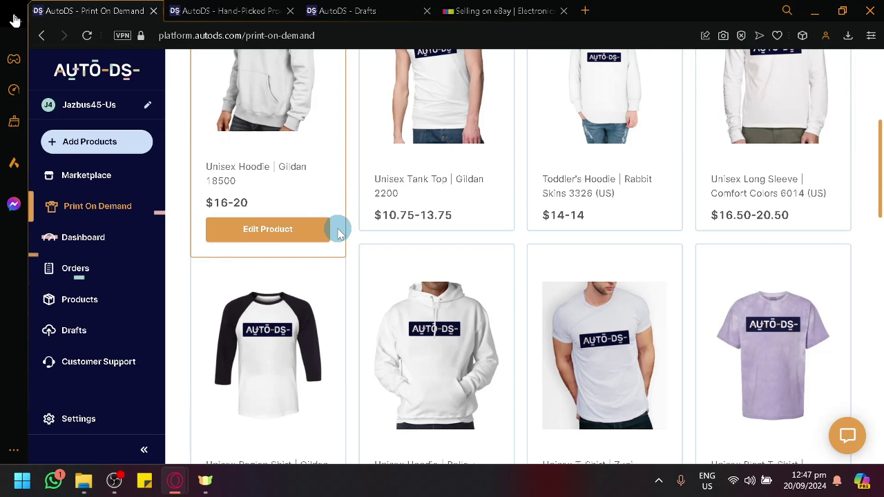
scroll(338, 234, up, 5)
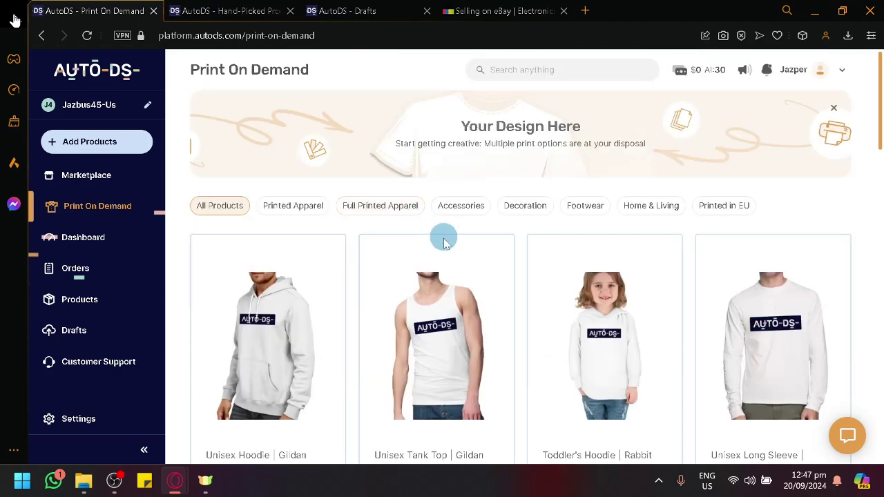
scroll(421, 260, down, 8)
scroll(403, 267, up, 2)
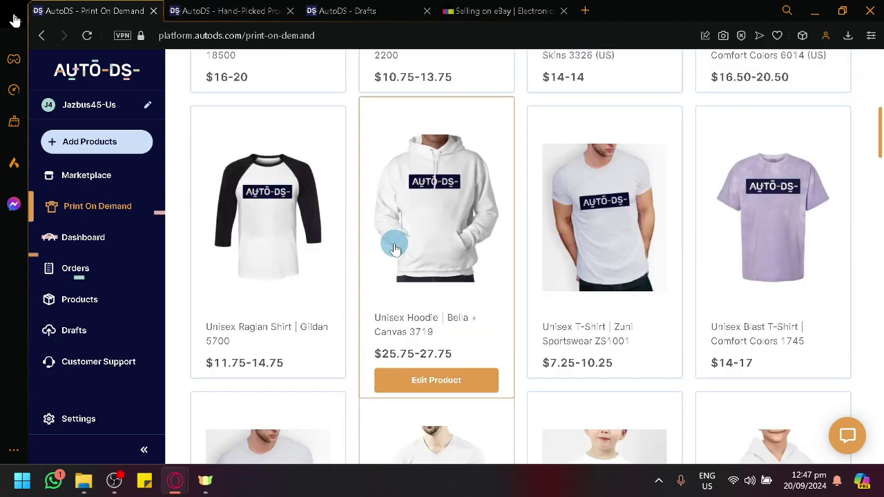
scroll(395, 249, up, 6)
- Filter the print-on-demand products by Printed Apparel and then by Full Printed Apparel
right_click(389, 232)
click(339, 233)
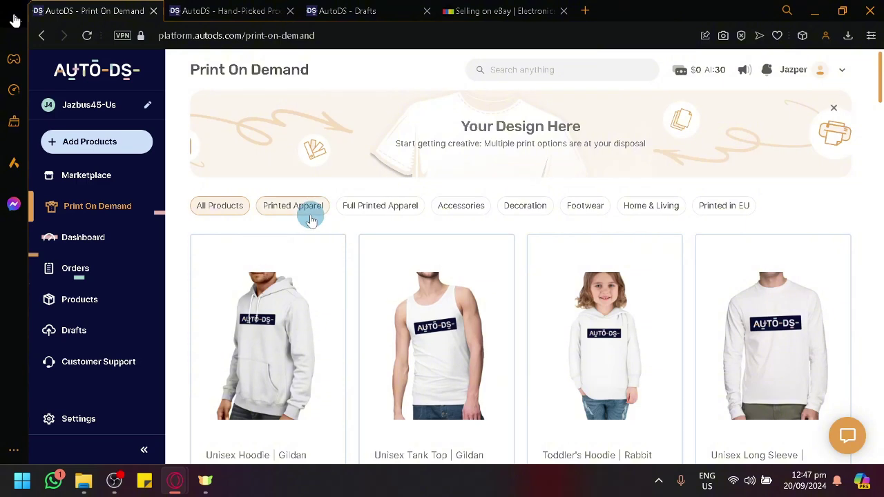
click(311, 218)
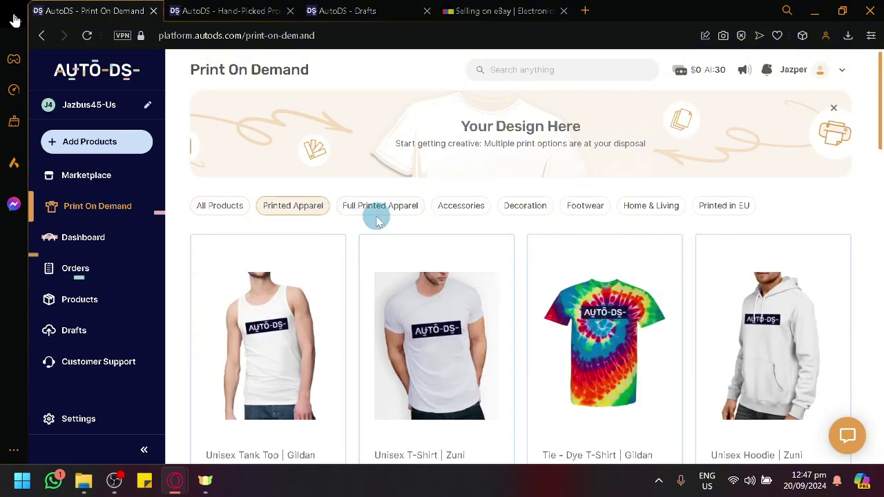
click(373, 216)
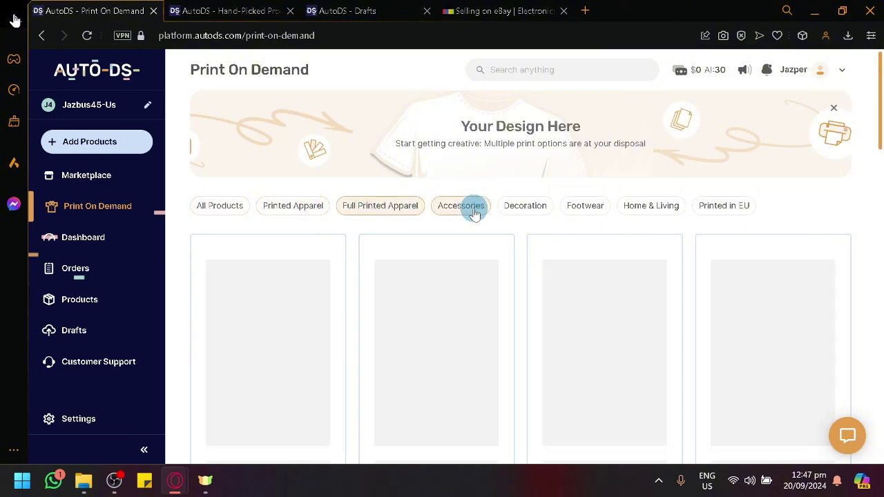
- Filter the print-on-demand products by Accessories and then by Decoration
click(474, 212)
click(546, 198)
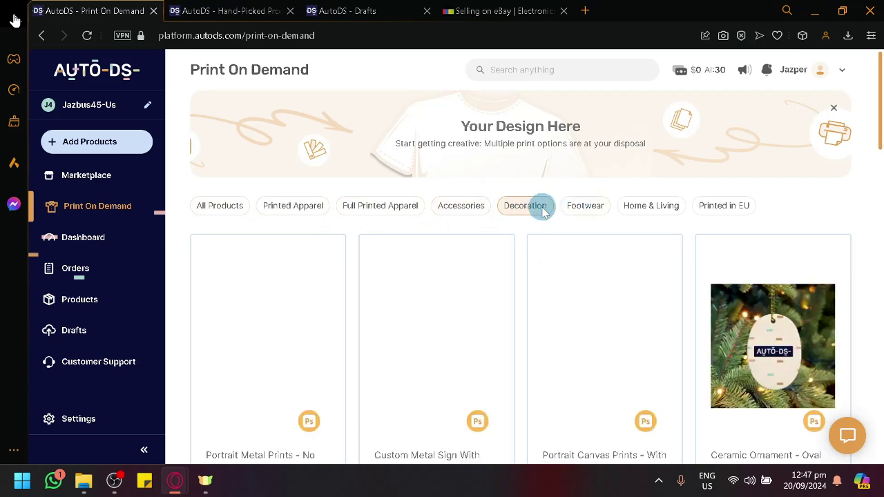
- Open the store's Dashboard and look through the sales overview, top selling tags and top selling products
click(116, 248)
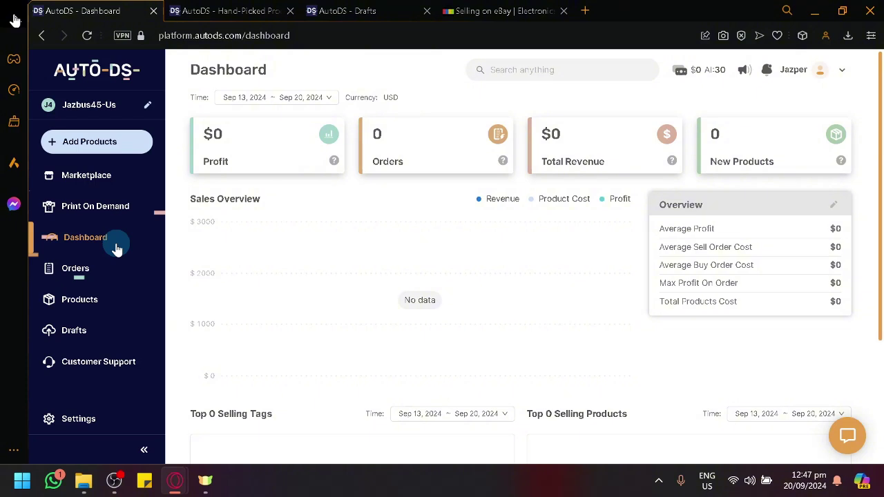
scroll(302, 297, down, 3)
scroll(242, 312, up, 3)
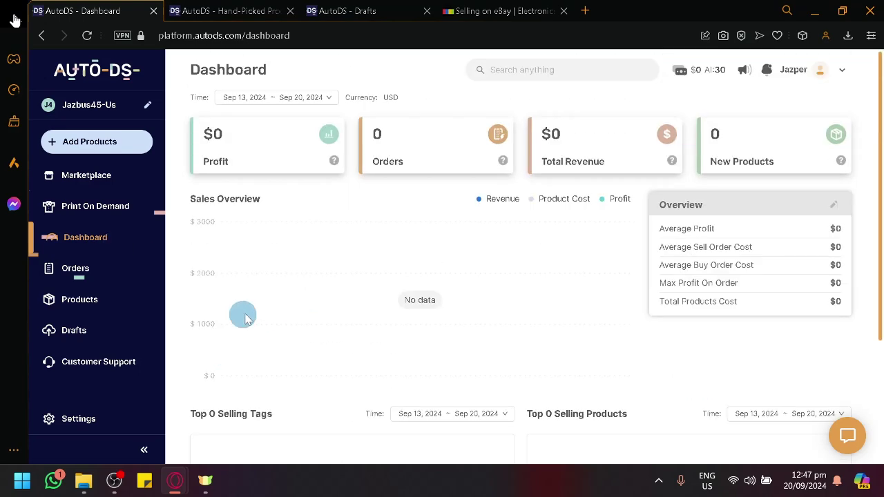
scroll(331, 293, down, 3)
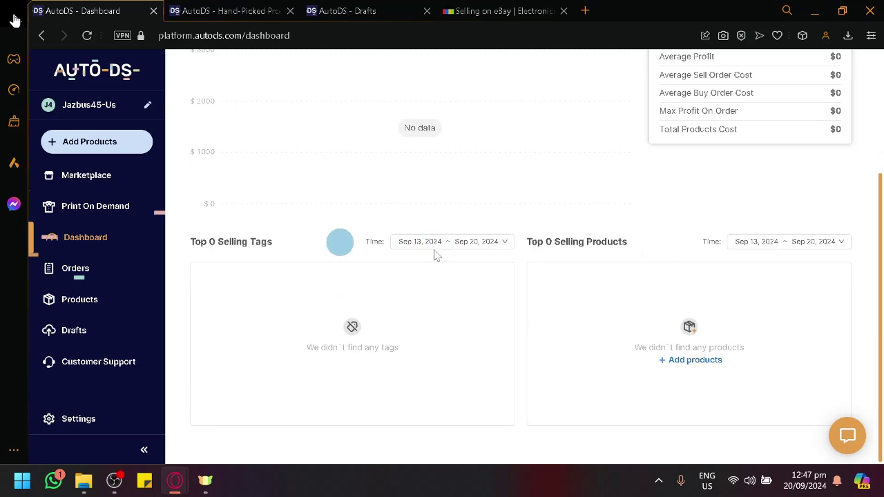
scroll(483, 287, up, 3)
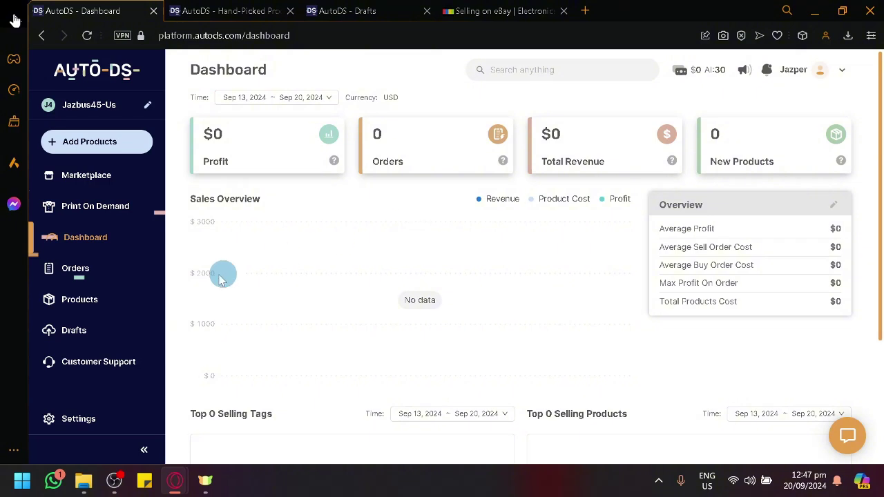
- View the Orders page, glance at the eBay selling page, and review the Orders Processor add-on order without confirming it
click(98, 276)
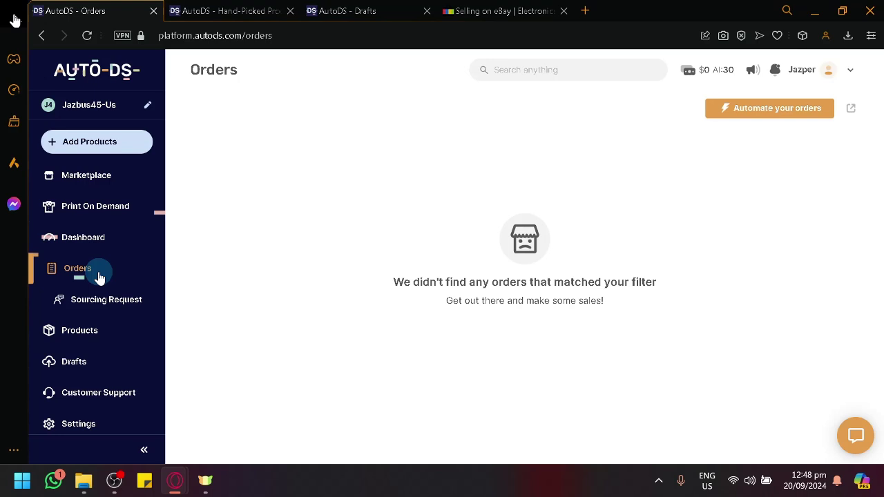
click(536, 8)
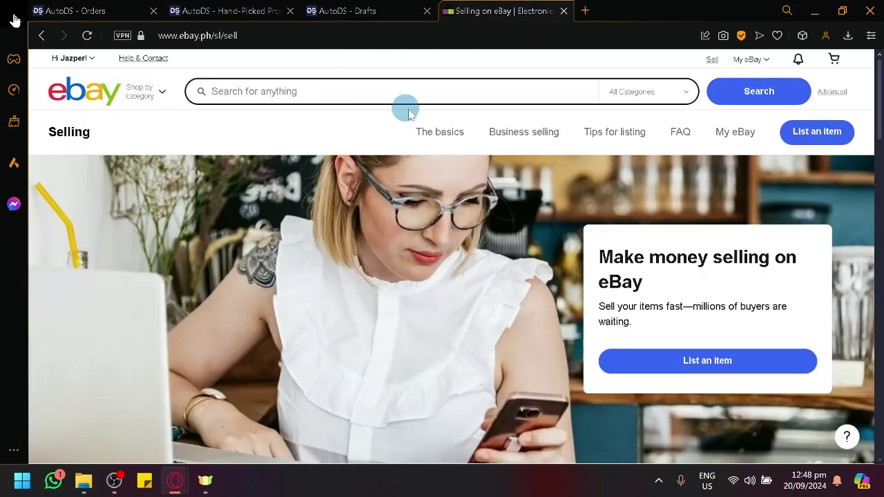
click(69, 11)
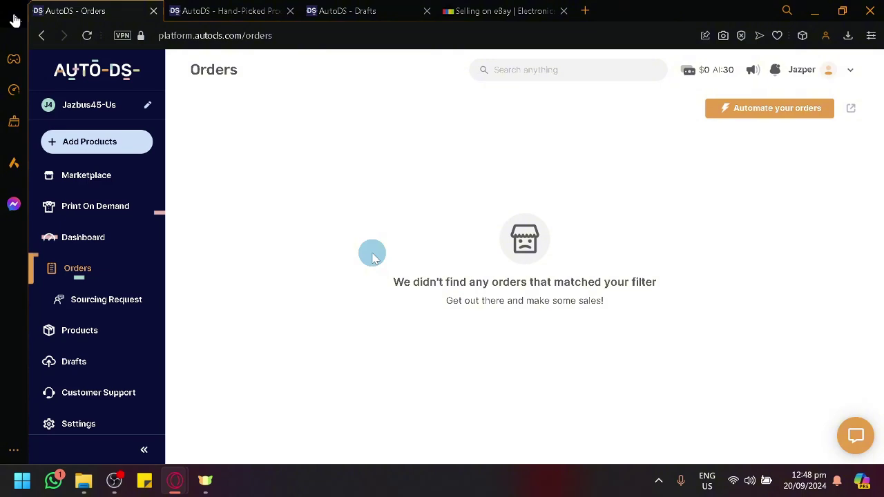
click(775, 111)
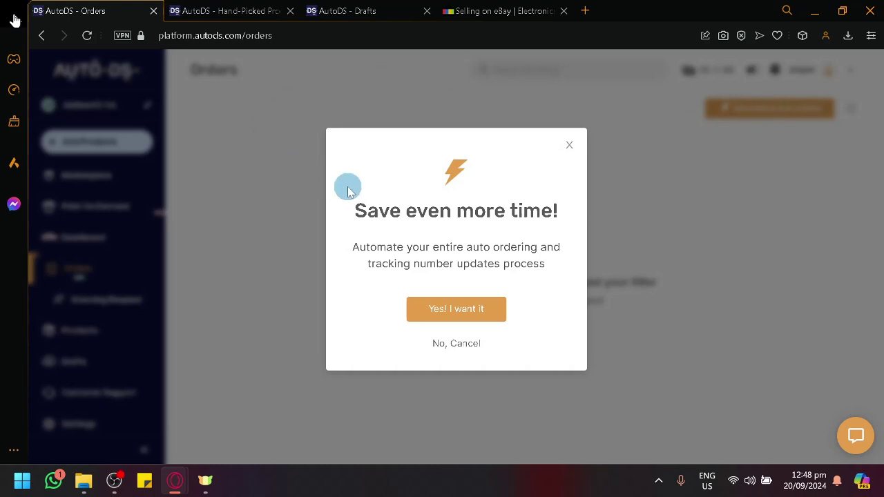
click(463, 314)
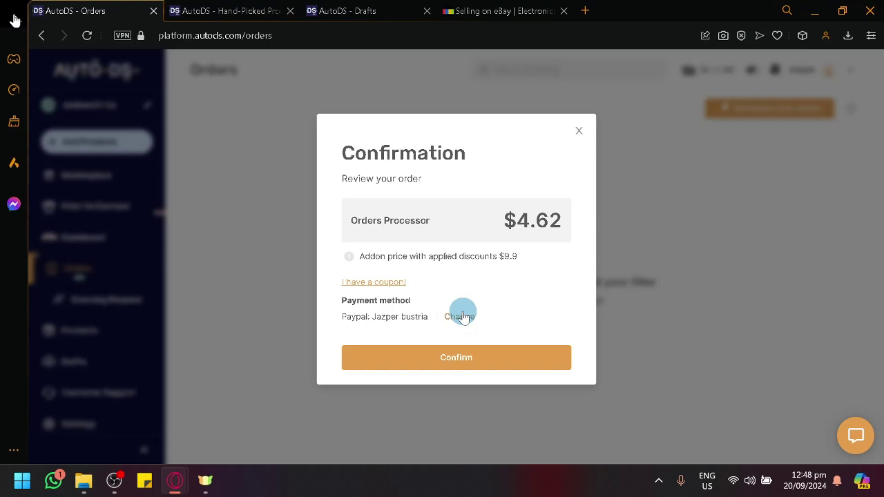
click(580, 137)
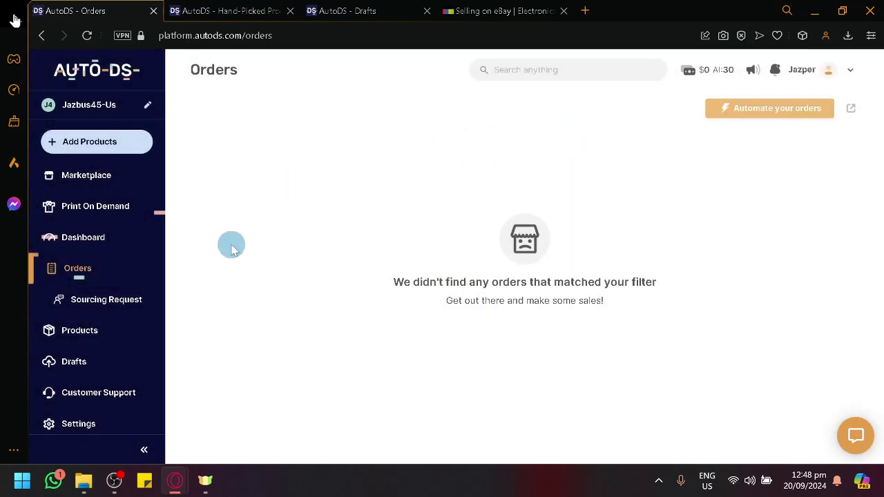
- Open the Sourcing Request page and read through its listed benefits and add-on offer
click(99, 309)
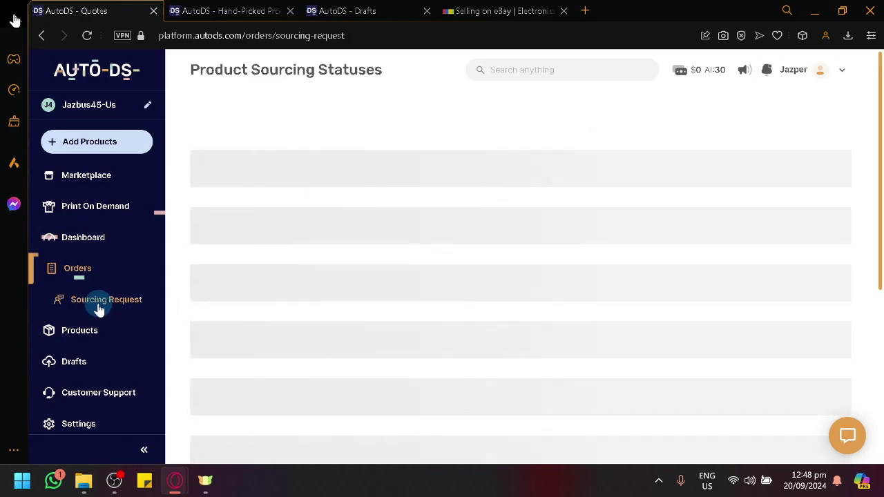
scroll(207, 285, down, 2)
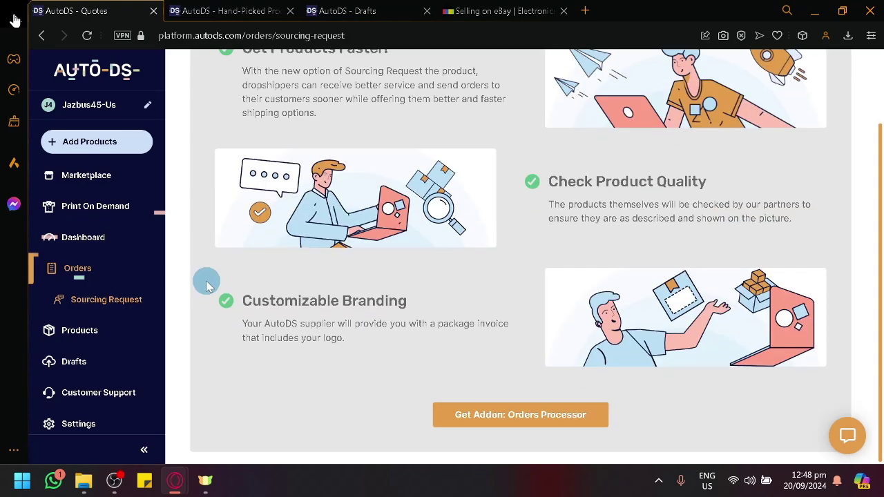
scroll(208, 284, up, 2)
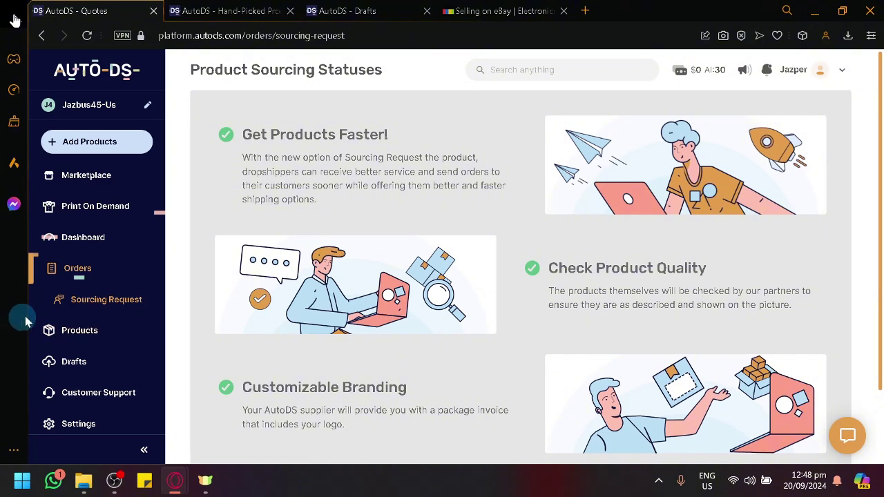
scroll(44, 306, down, 1)
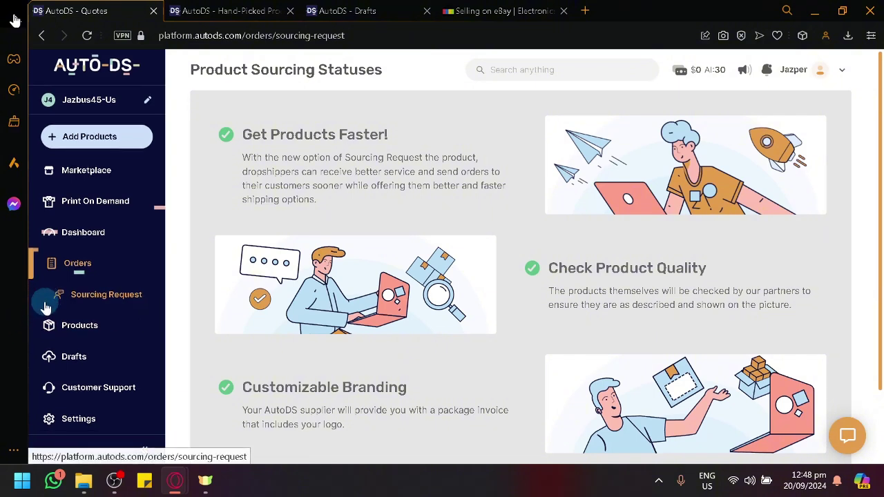
- Look through the store's Products page and open the Drafts list
click(81, 326)
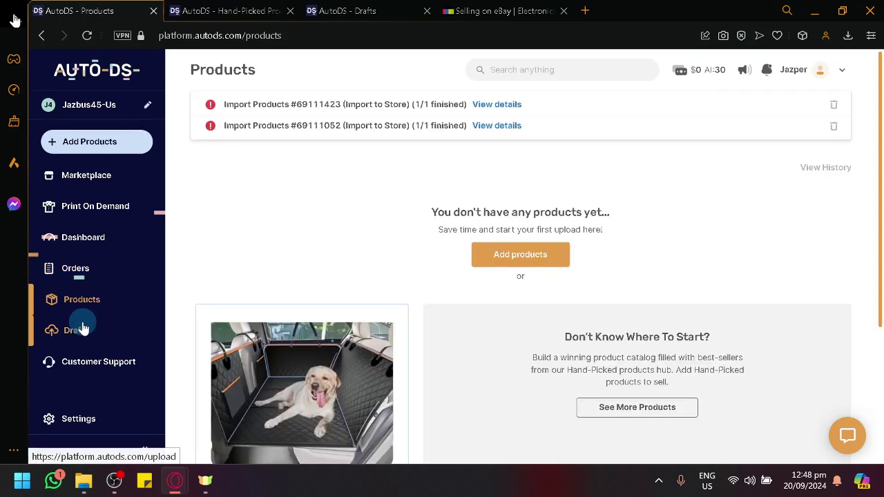
scroll(420, 219, down, 2)
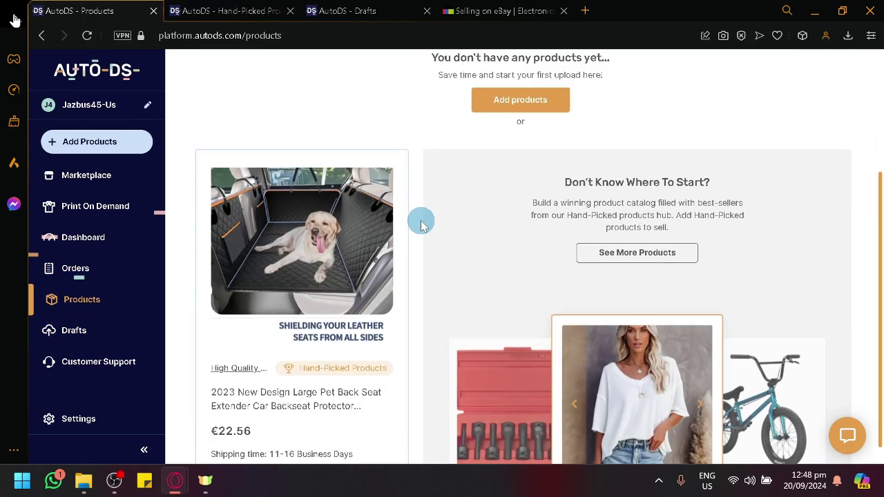
scroll(422, 223, up, 2)
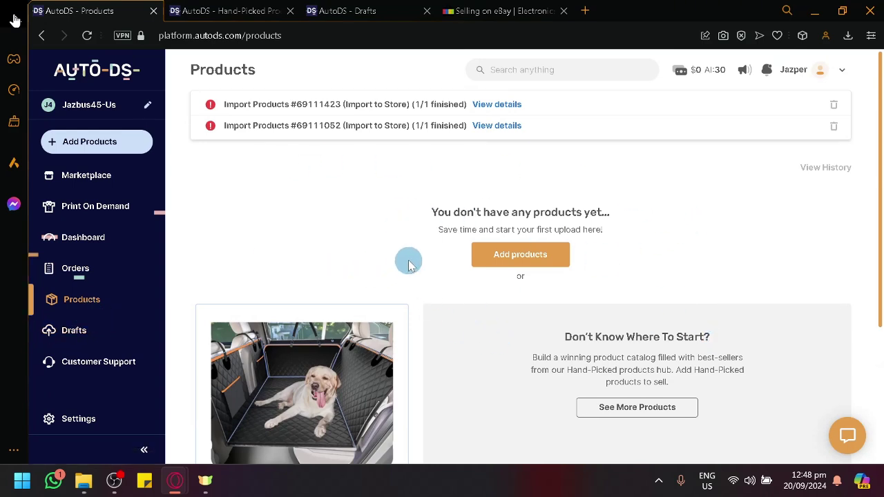
click(82, 327)
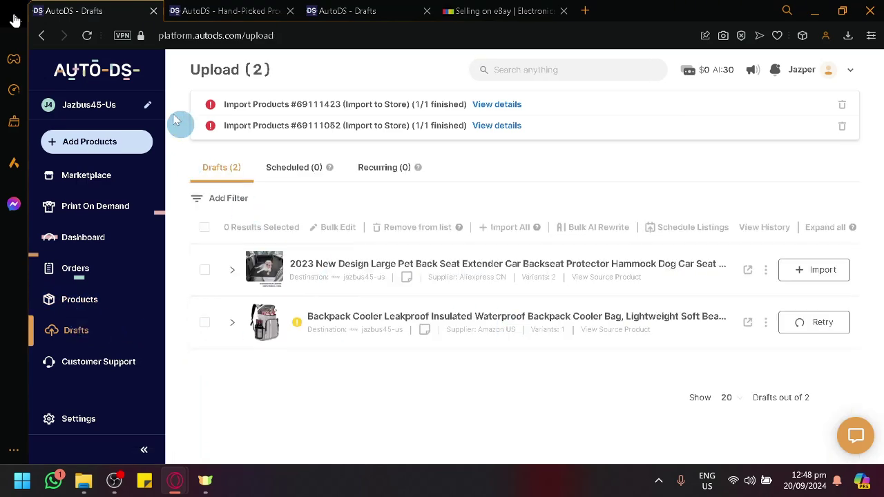
click(77, 141)
click(299, 426)
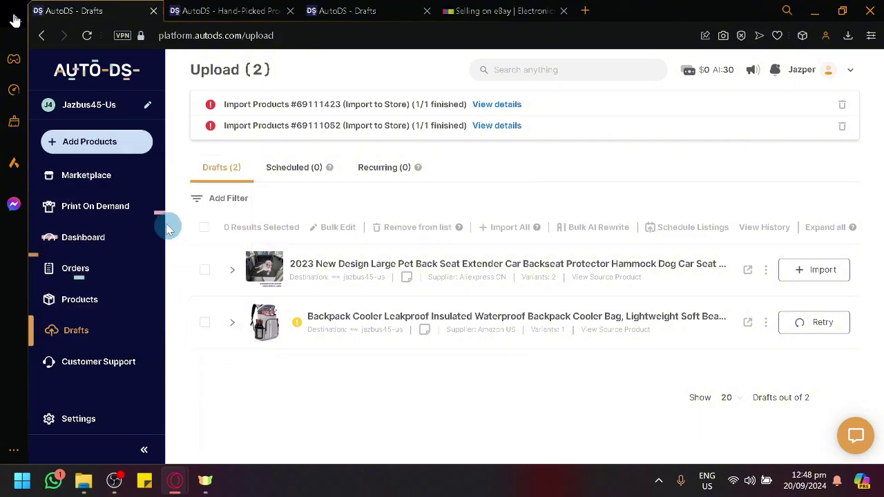
click(69, 142)
click(355, 237)
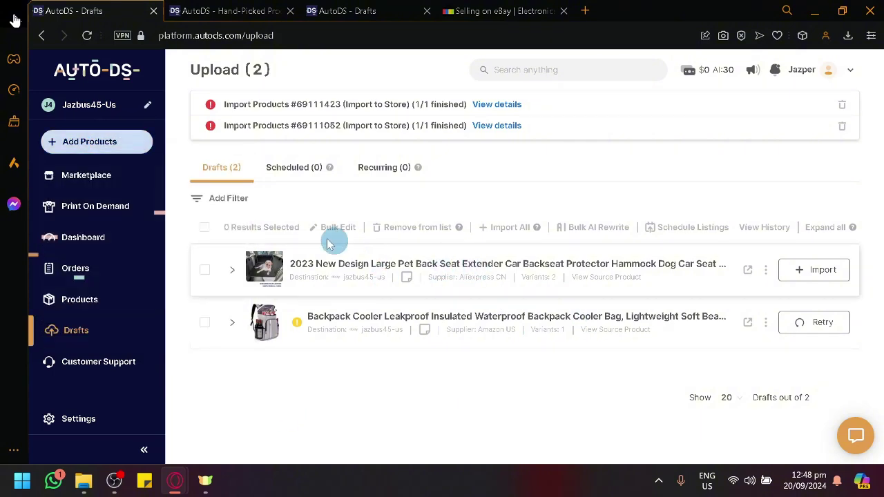
- Start adding products through AutoDS Finder and switch the Add Products dialog to supplier URLs or IDs
click(115, 149)
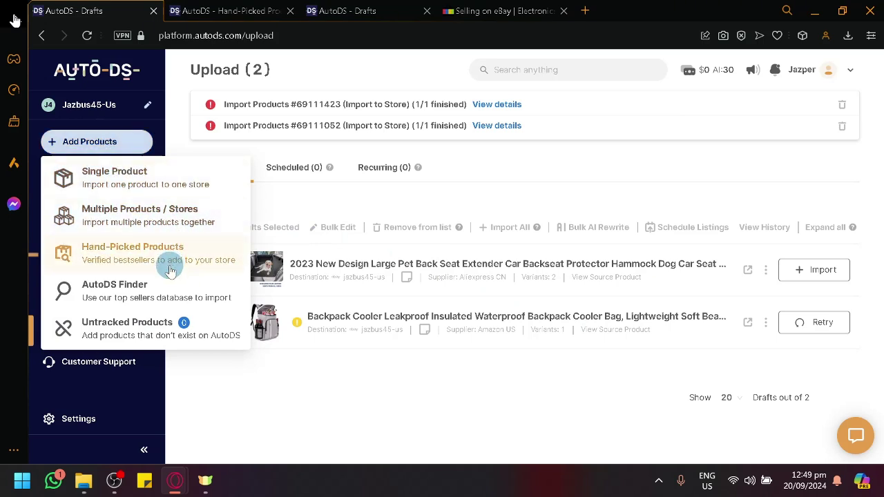
click(198, 298)
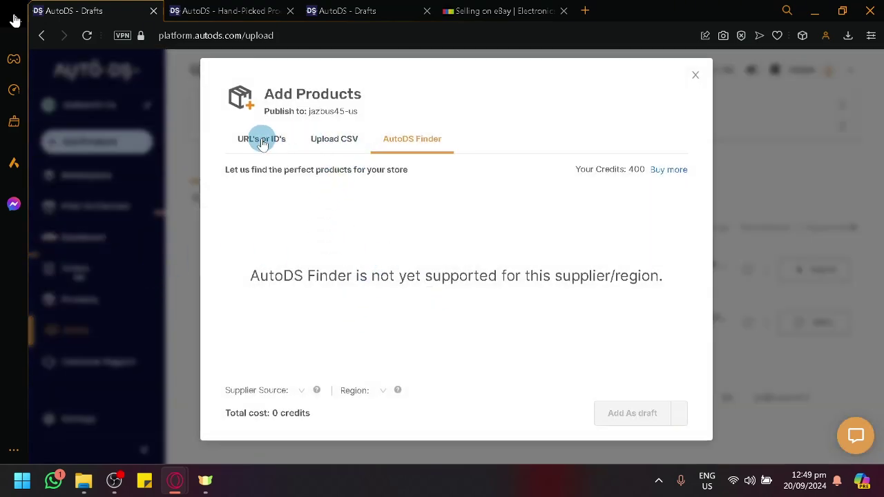
click(261, 138)
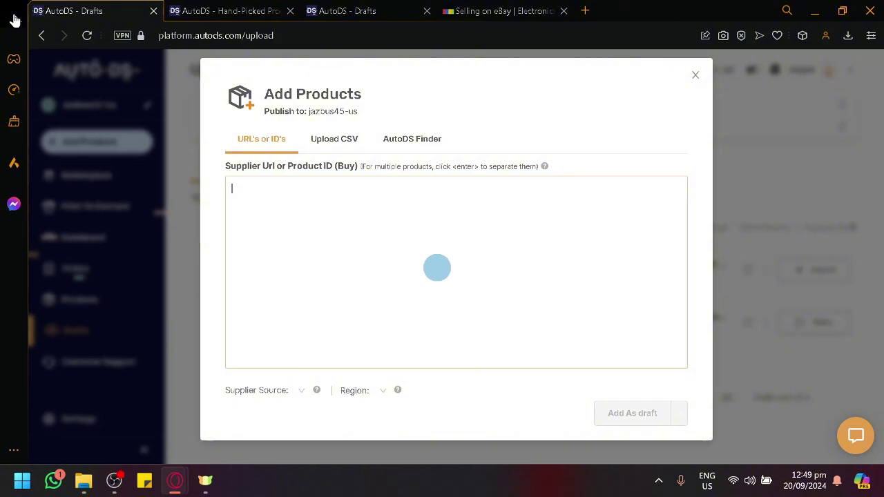
- Open the AliExpress site in a new browser tab and look over its homepage deals
click(584, 12)
text(aliexpres)
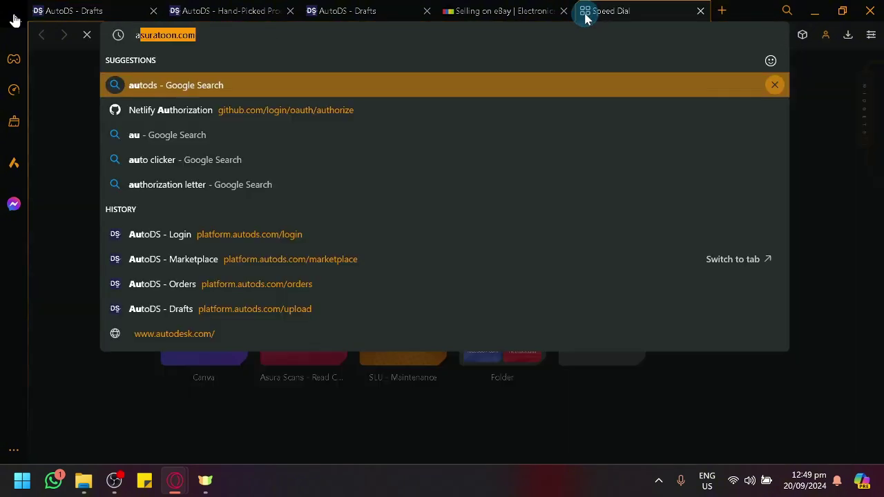
key(Return)
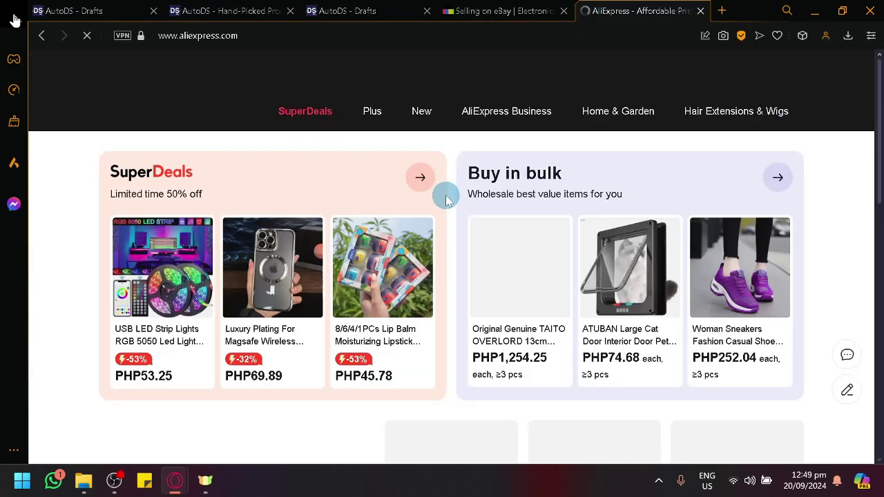
scroll(414, 262, down, 4)
scroll(394, 313, up, 4)
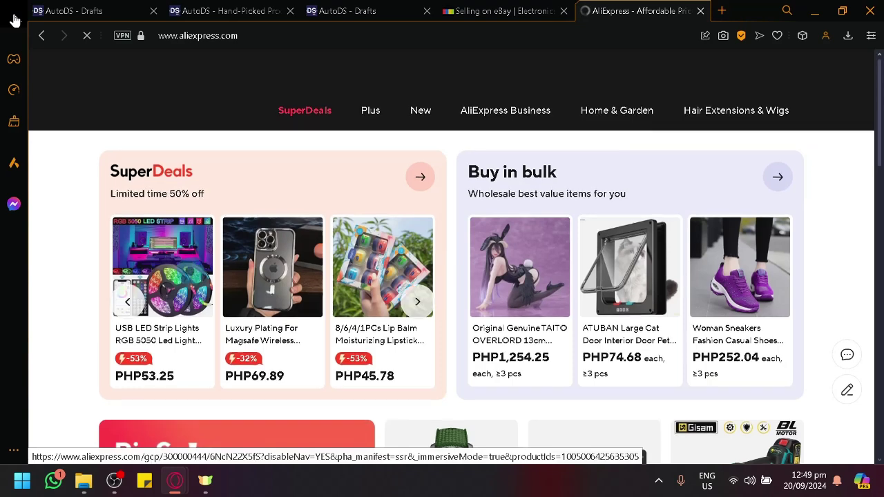
- Open the USB LED Strip Lights RGB 5050 product page from SuperDeals and copy its web address
click(168, 325)
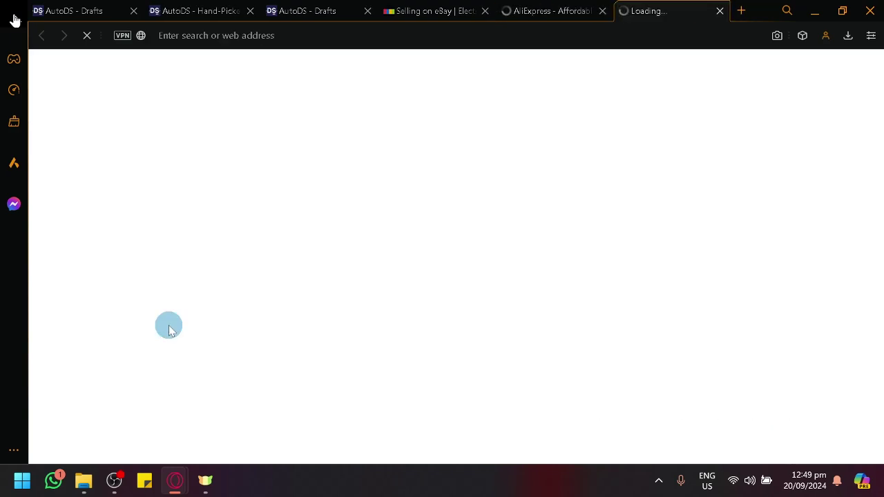
click(525, 150)
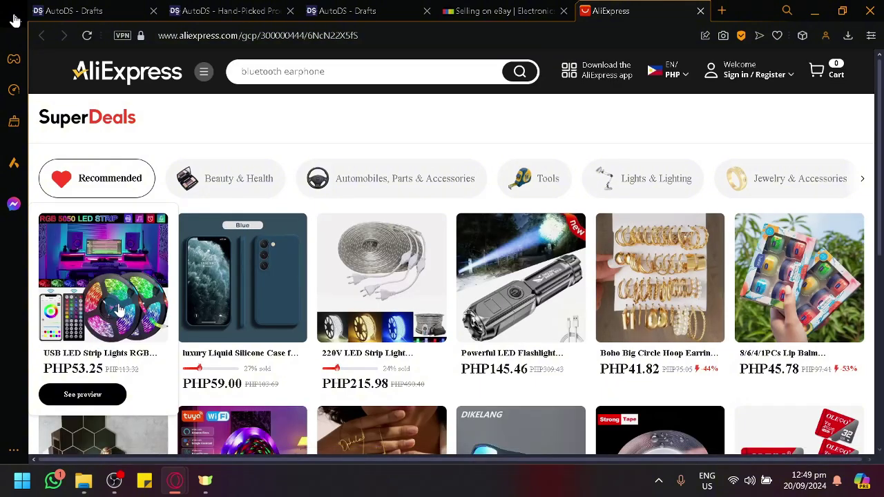
click(116, 355)
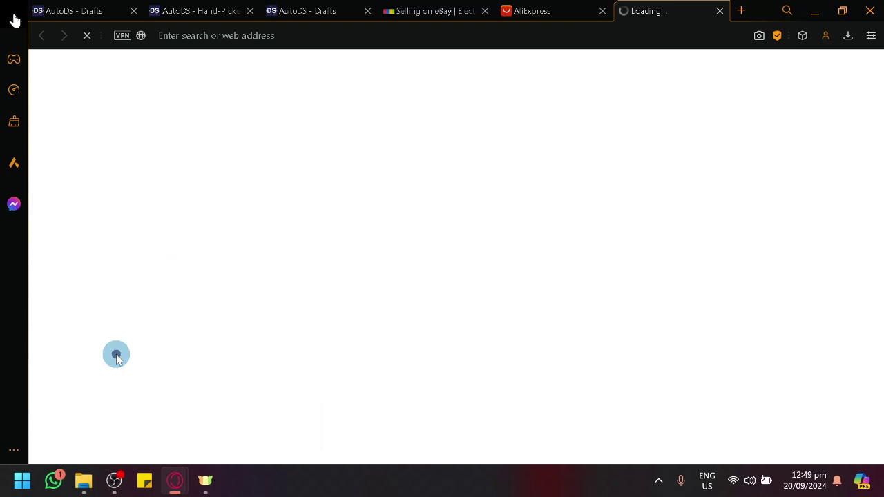
click(487, 35)
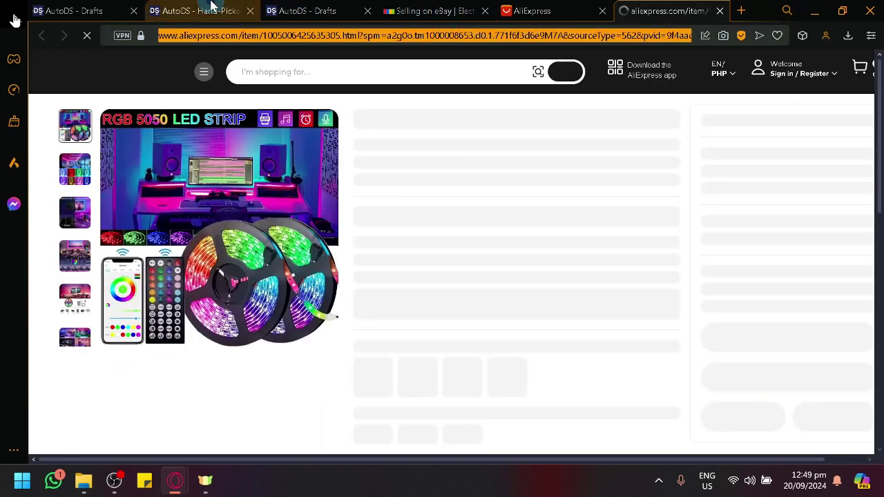
- Add the copied AliExpress product link as a draft in AutoDS and check the draft creation details
click(207, 10)
click(76, 11)
click(307, 232)
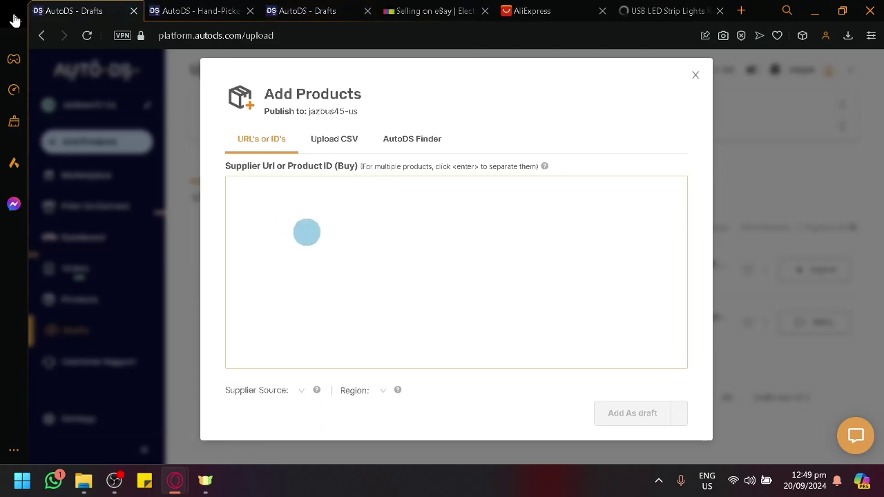
key(ctrl+v)
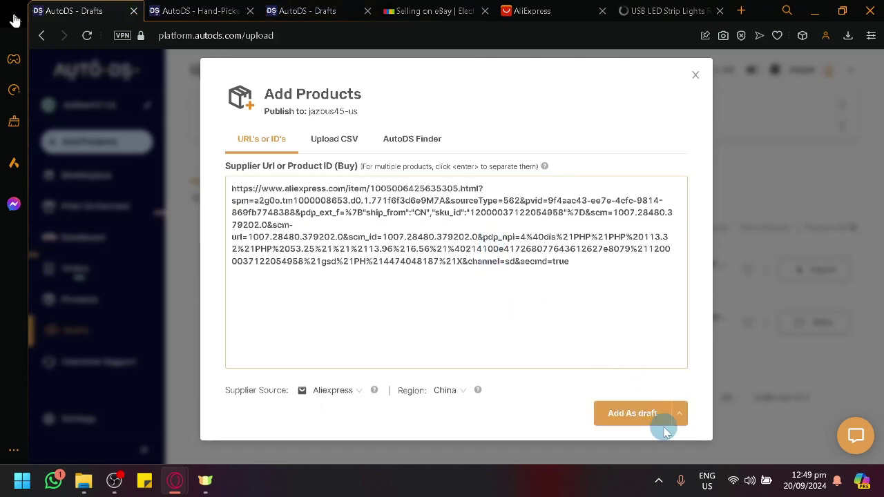
click(641, 414)
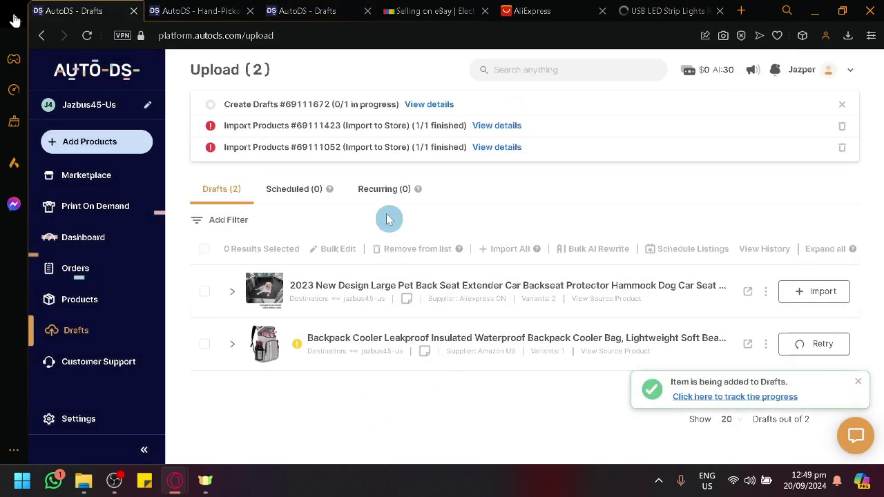
click(439, 106)
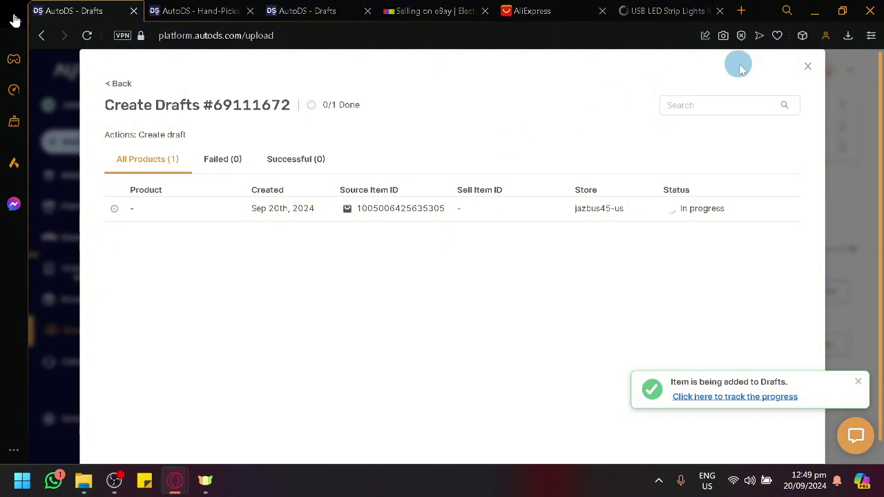
click(808, 69)
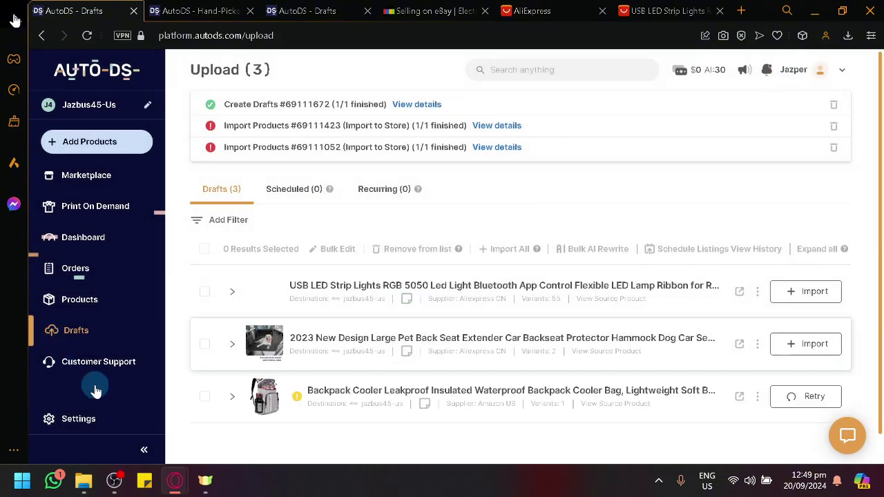